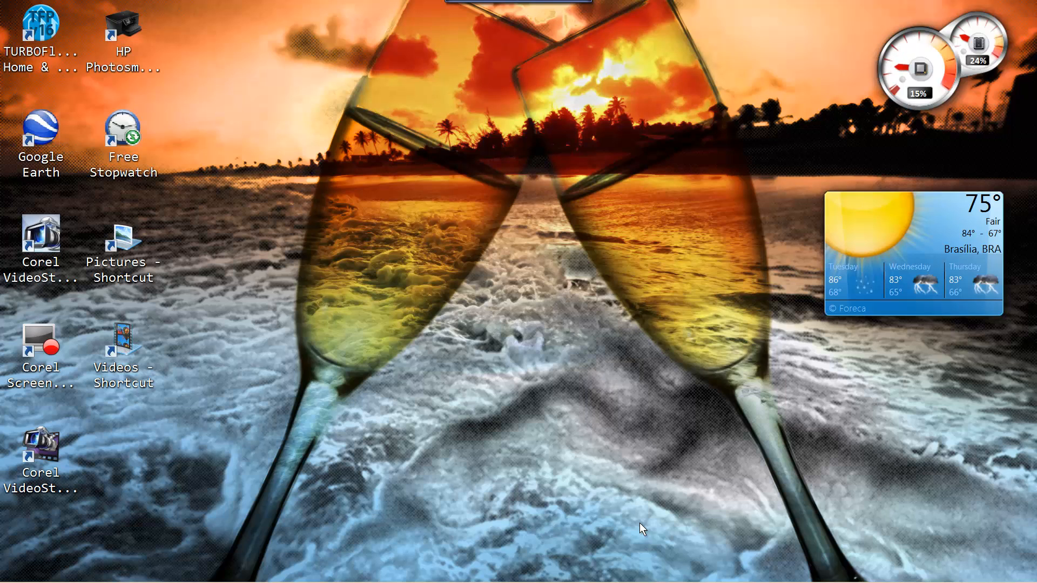
Switch to Corel VideoStudio Pro and move the woman overlay to the lower-right corner of the preview frame.
key(alt+Tab)
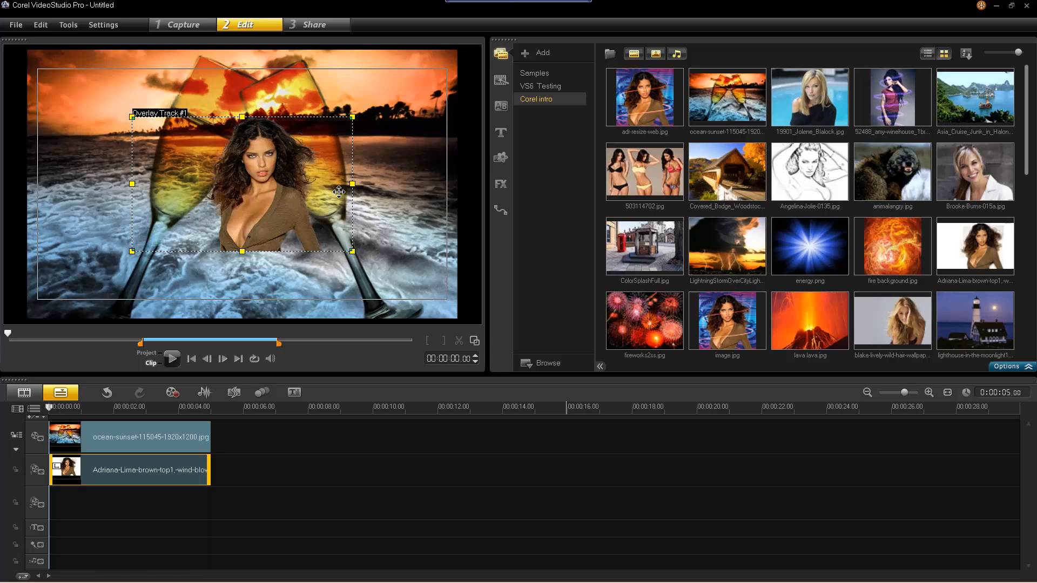
drag(339, 191, 470, 266)
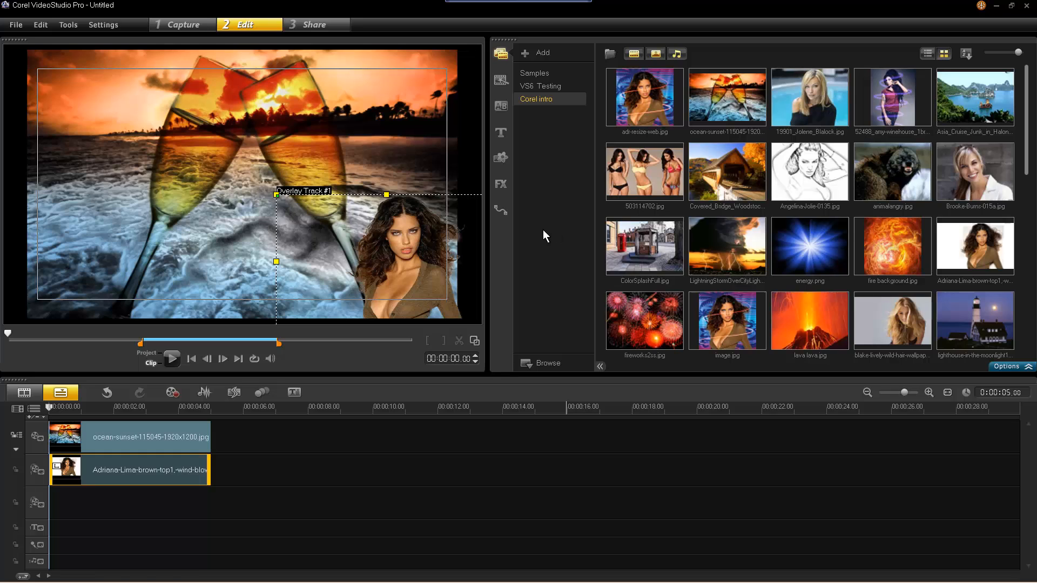
Open Customize Motion for the overlay clip and move the overlay to the lower-left part of the frame at the start.
right_click(118, 481)
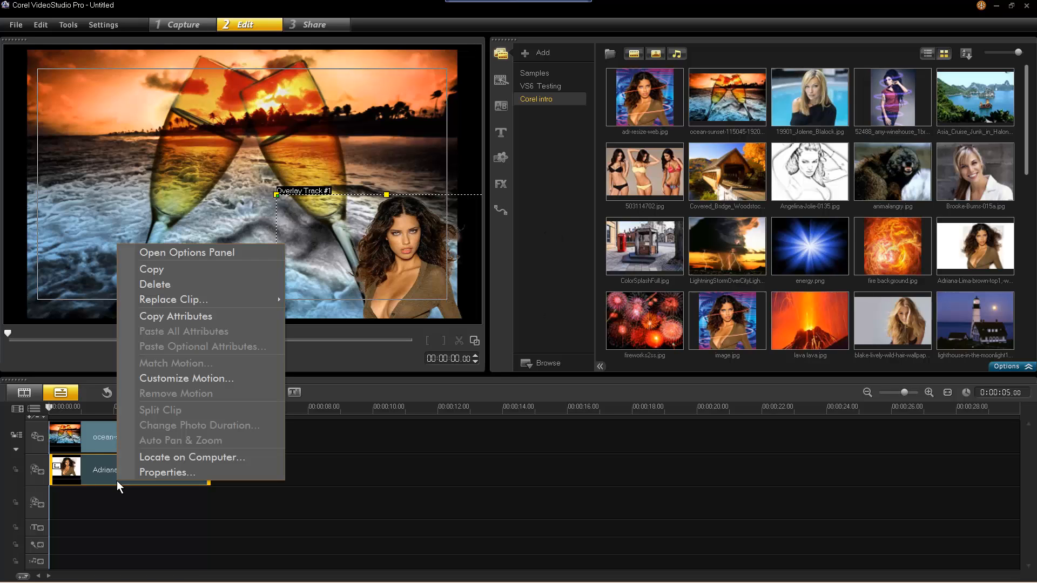
click(180, 380)
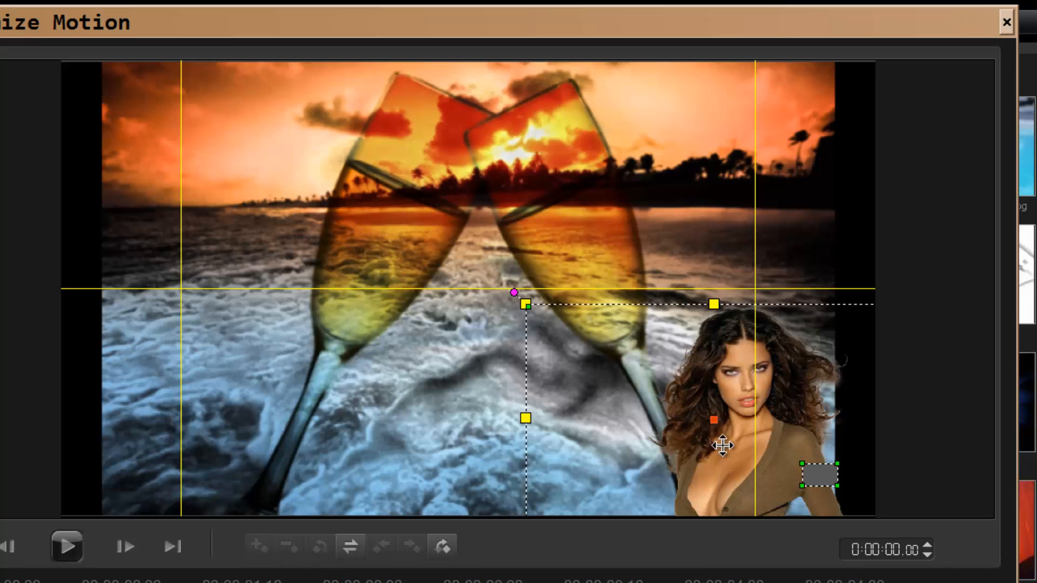
drag(723, 445, 322, 402)
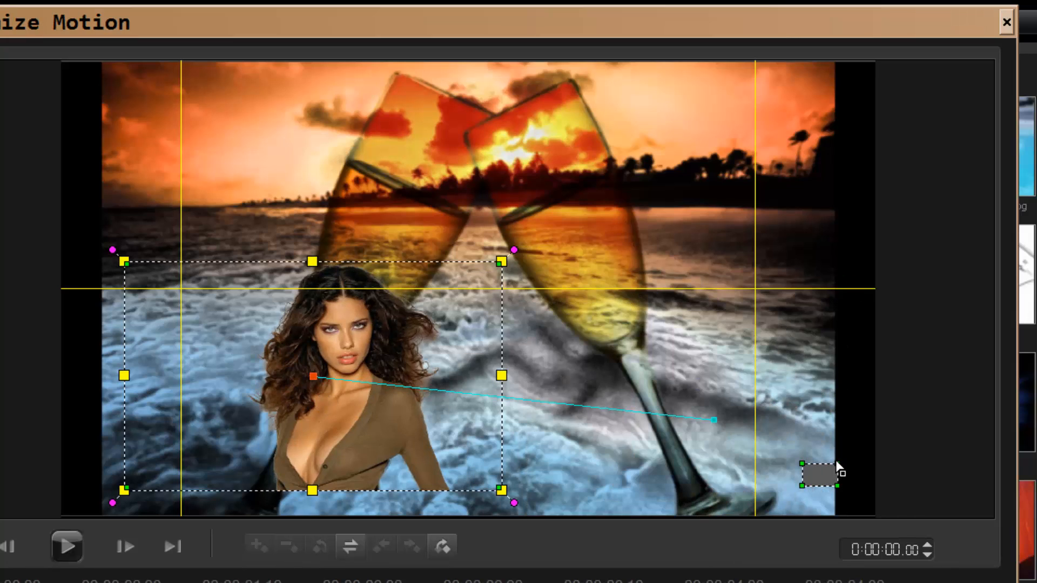
Try distorting the overlay by its upper-right corner, and reset the distortion.
drag(838, 465, 837, 456)
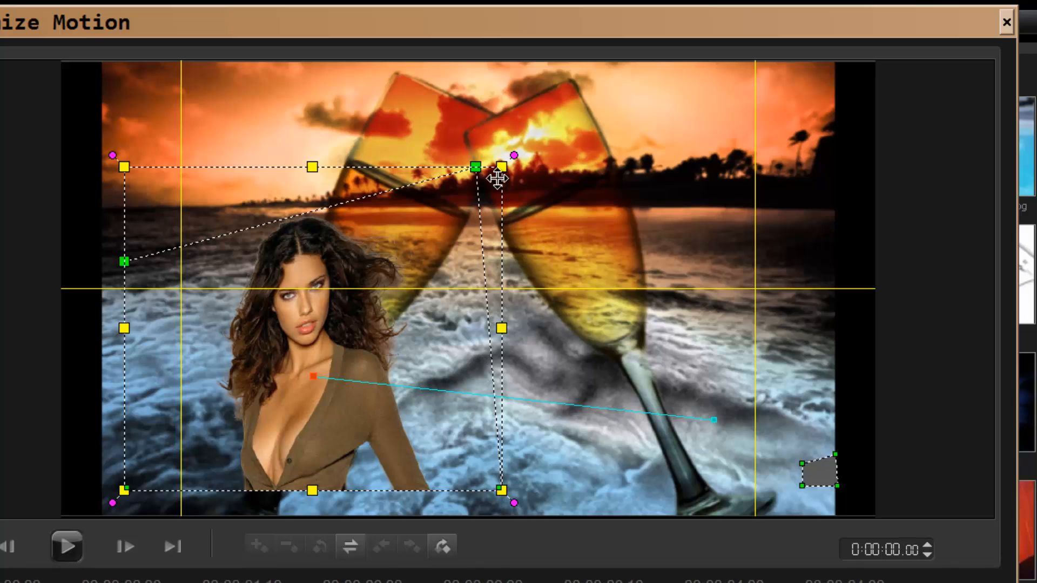
drag(476, 168, 492, 255)
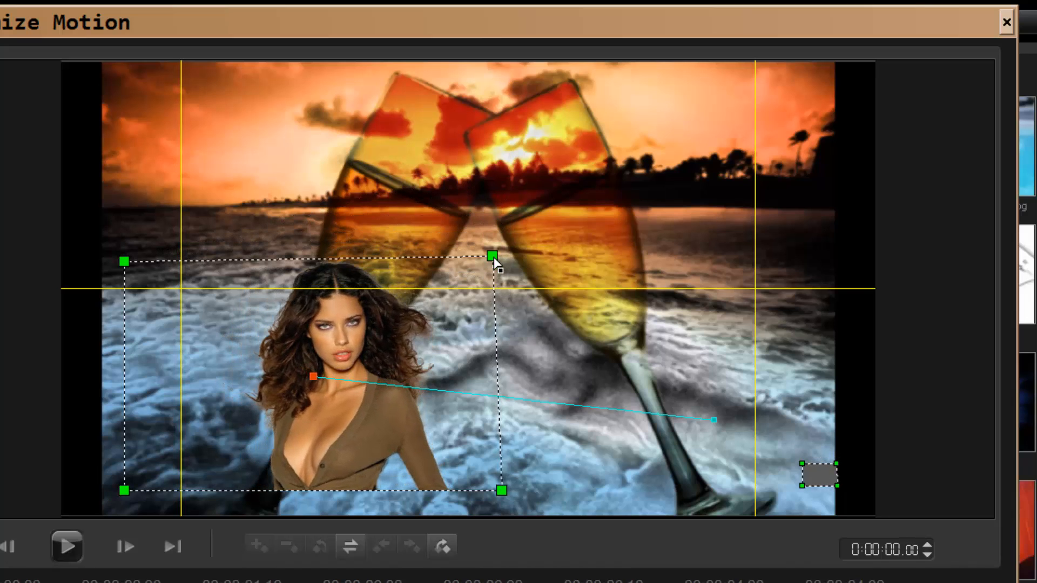
right_click(370, 338)
click(449, 442)
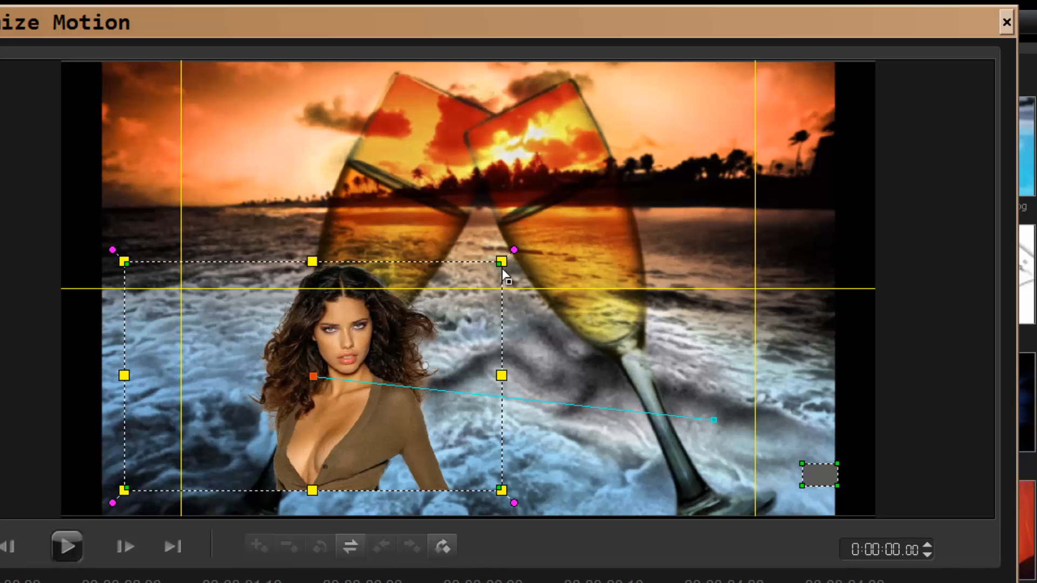
Toggle the object distortion window, leaving it hidden, and move the overlay farther toward the frame's left edge.
right_click(814, 494)
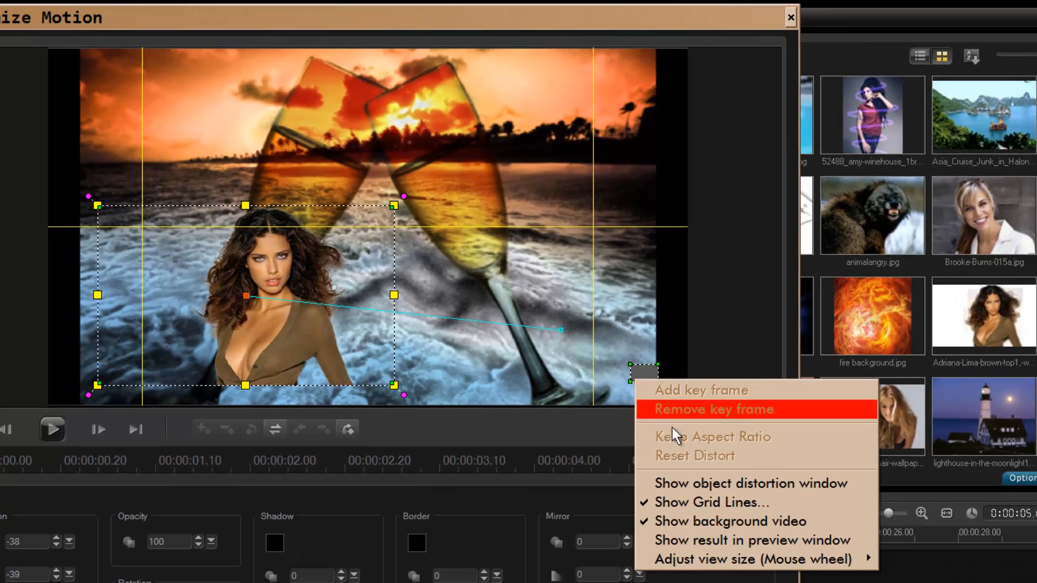
click(680, 484)
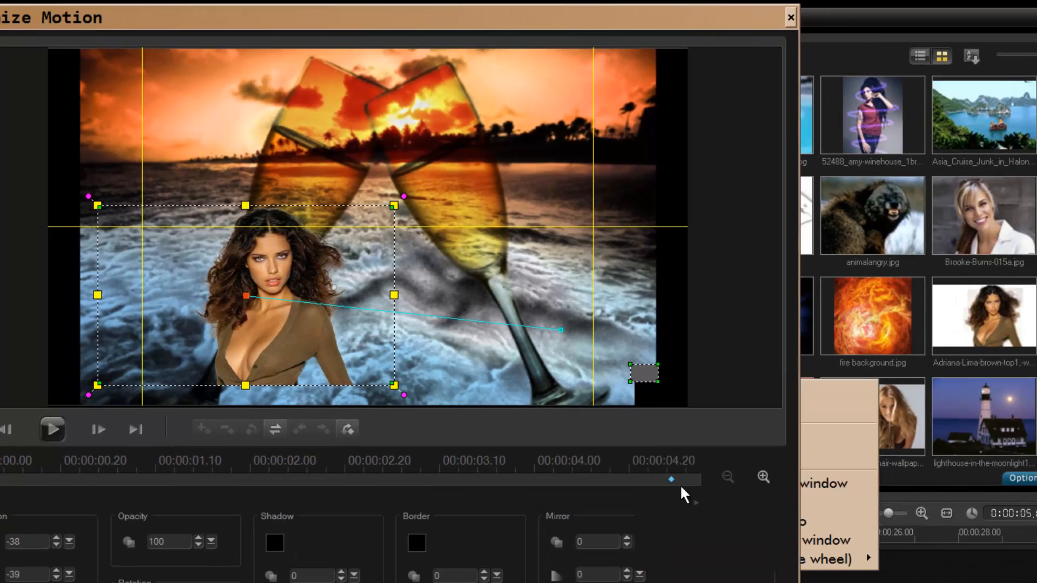
right_click(652, 374)
click(651, 374)
right_click(652, 374)
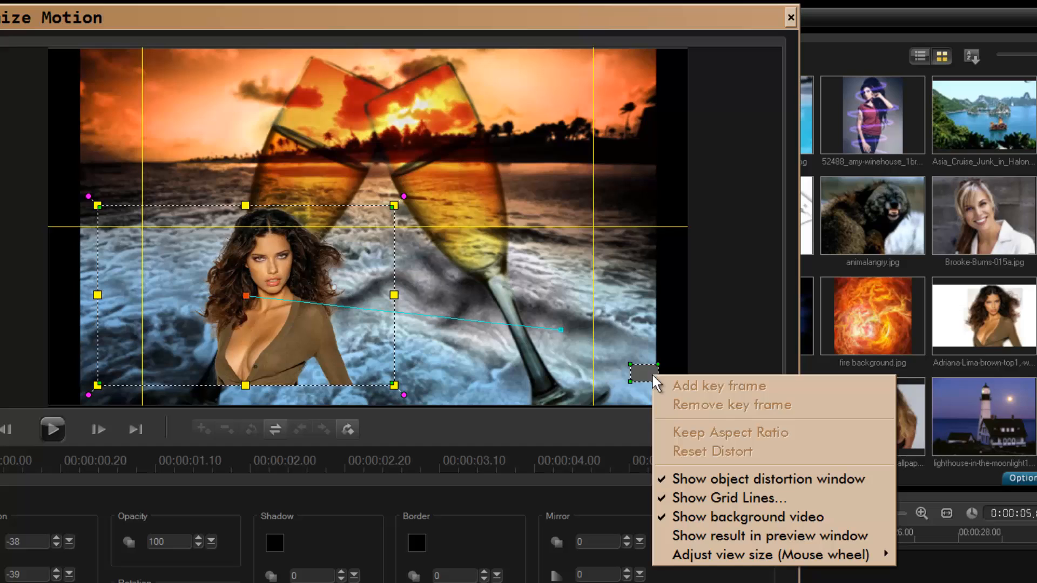
click(709, 474)
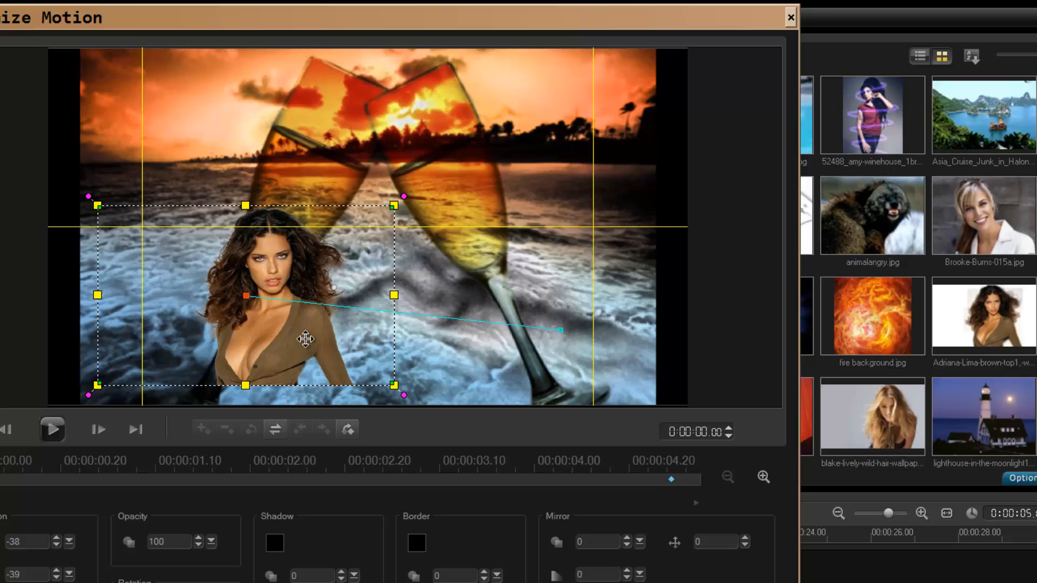
drag(299, 342, 82, 370)
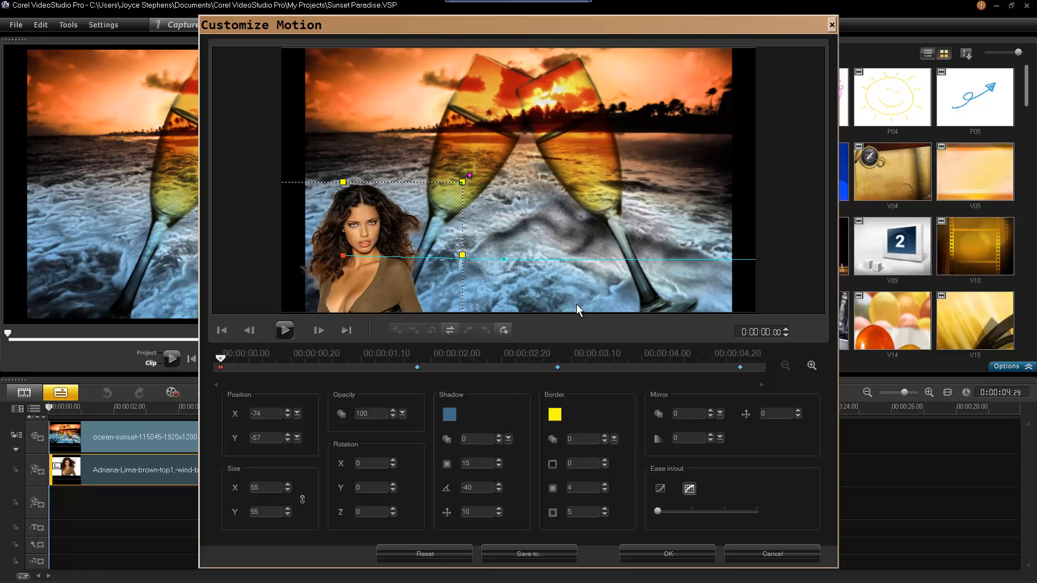
Show grid lines in the Customize Motion preview and set the grid size to 27%.
scroll(612, 225, down, 3)
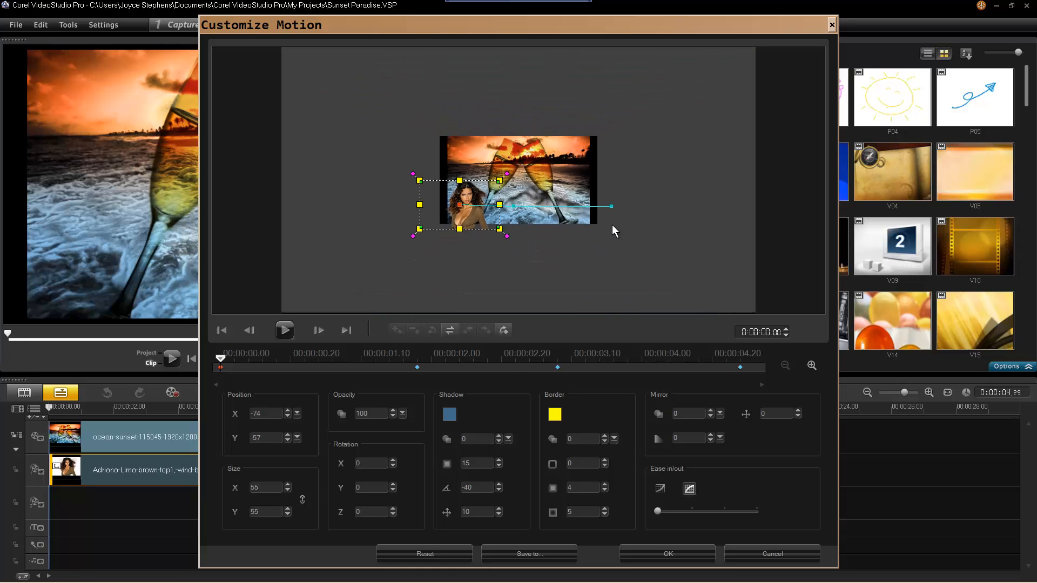
right_click(615, 277)
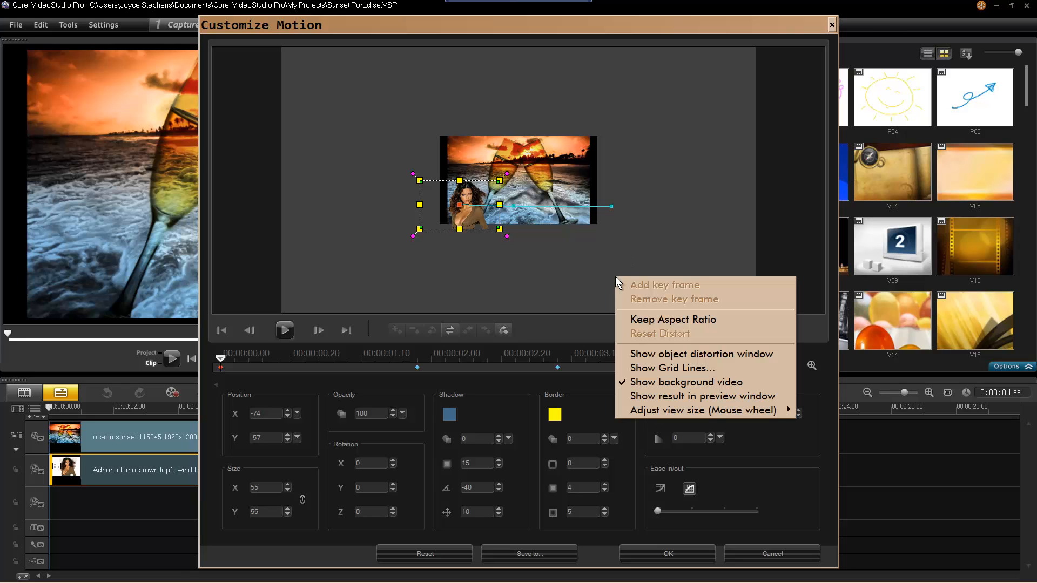
click(647, 369)
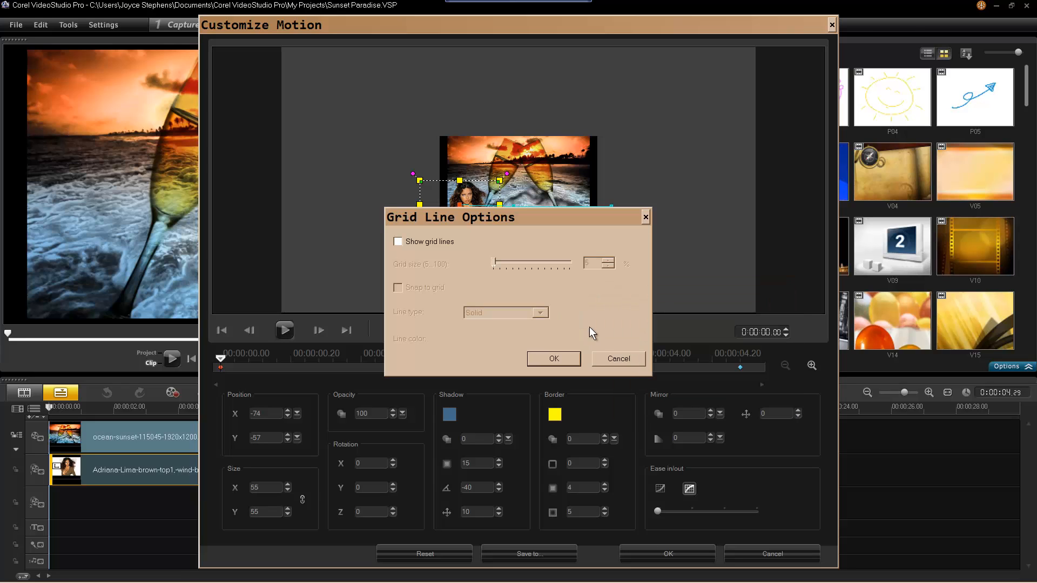
click(398, 242)
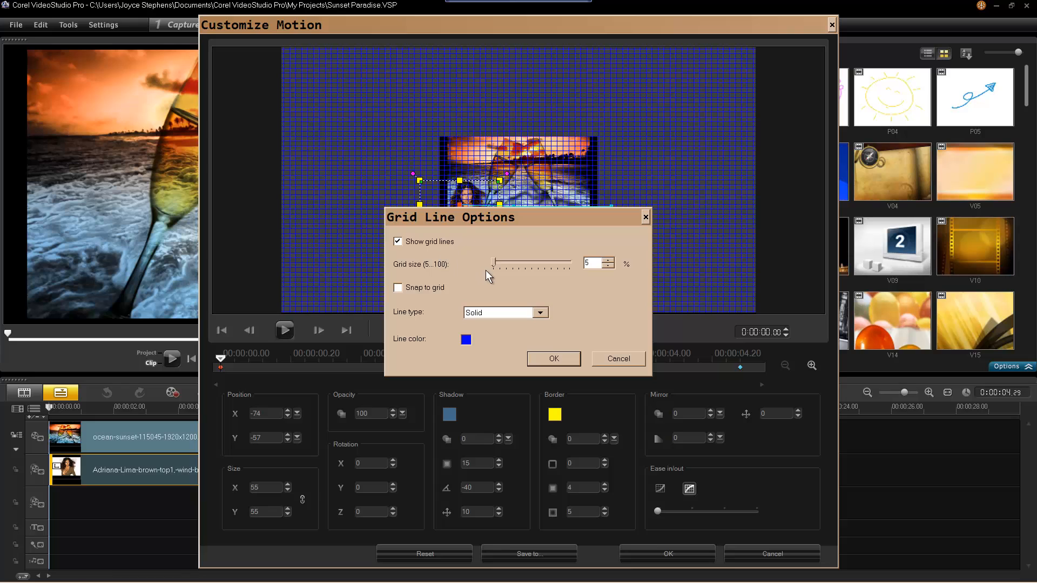
drag(494, 261, 510, 262)
drag(543, 215, 562, 287)
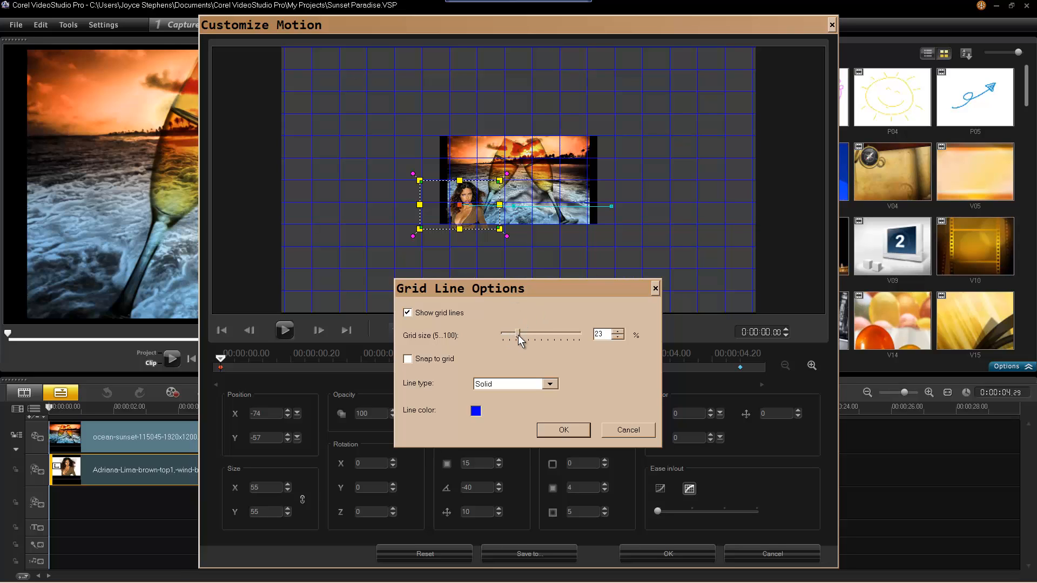
drag(518, 335, 524, 337)
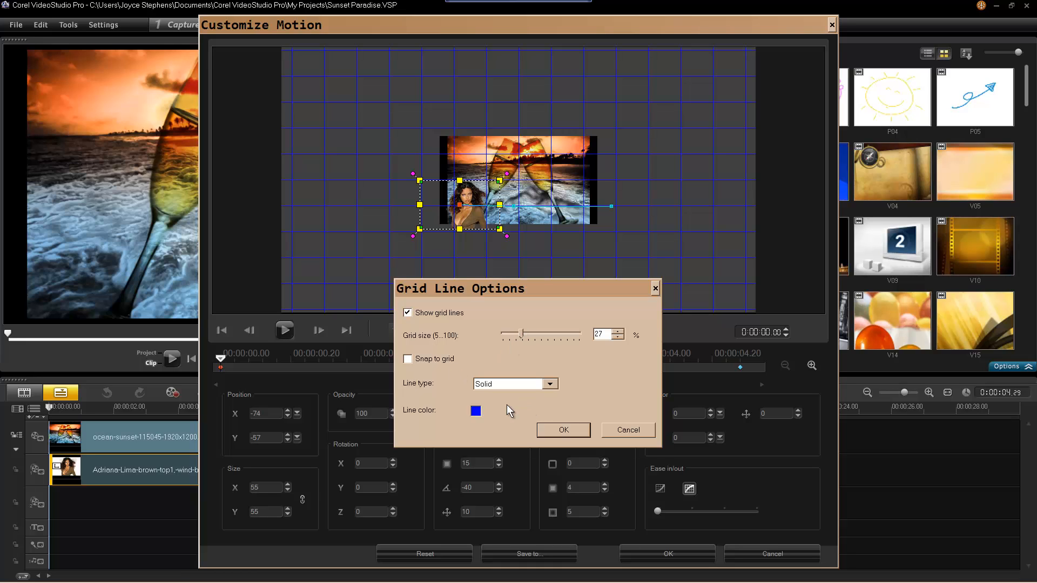
Try red grid lines with the Dot line type, and return the line type to Solid.
click(476, 412)
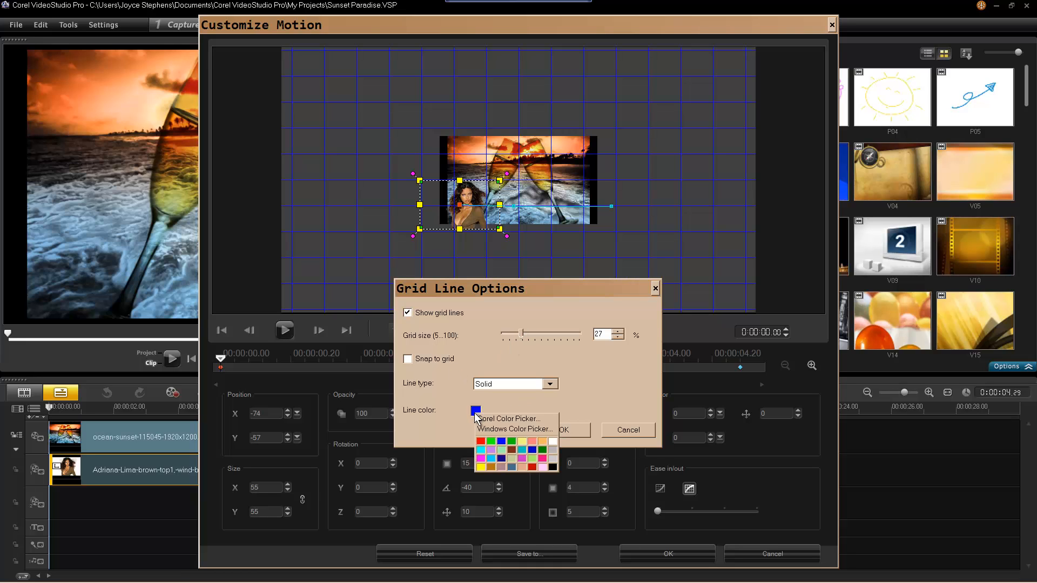
click(481, 440)
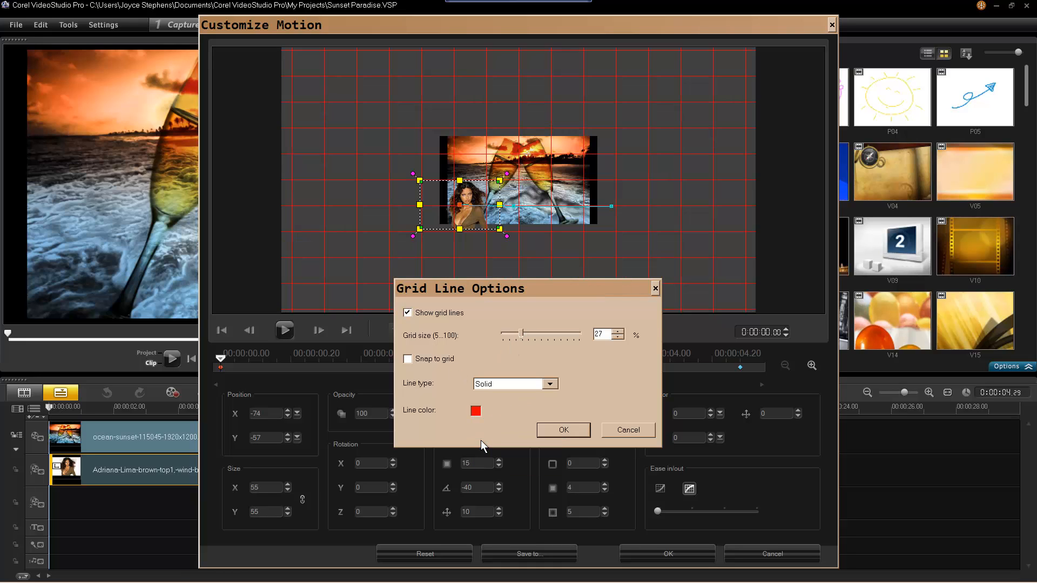
click(550, 385)
click(496, 412)
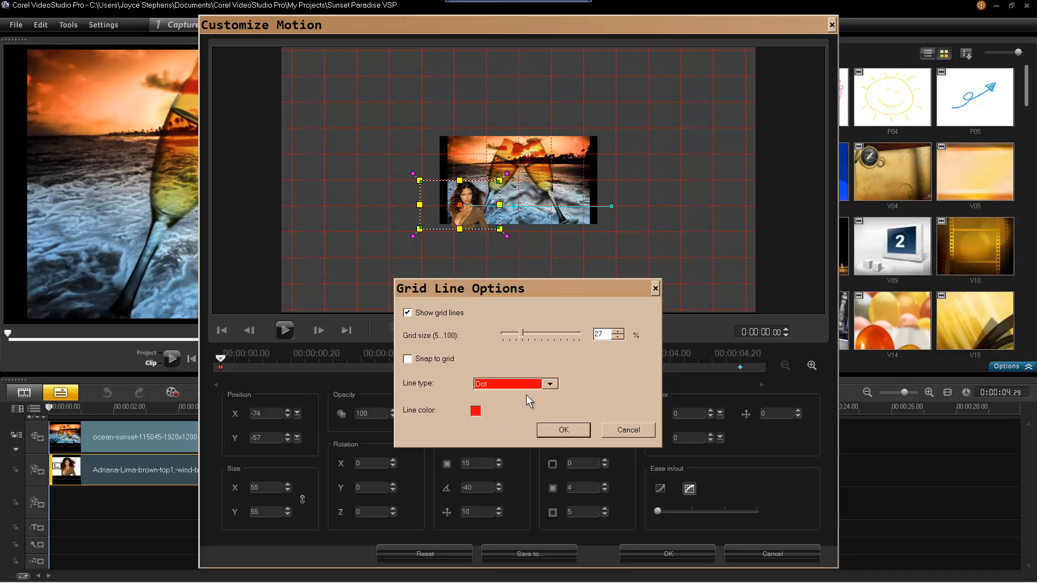
click(552, 384)
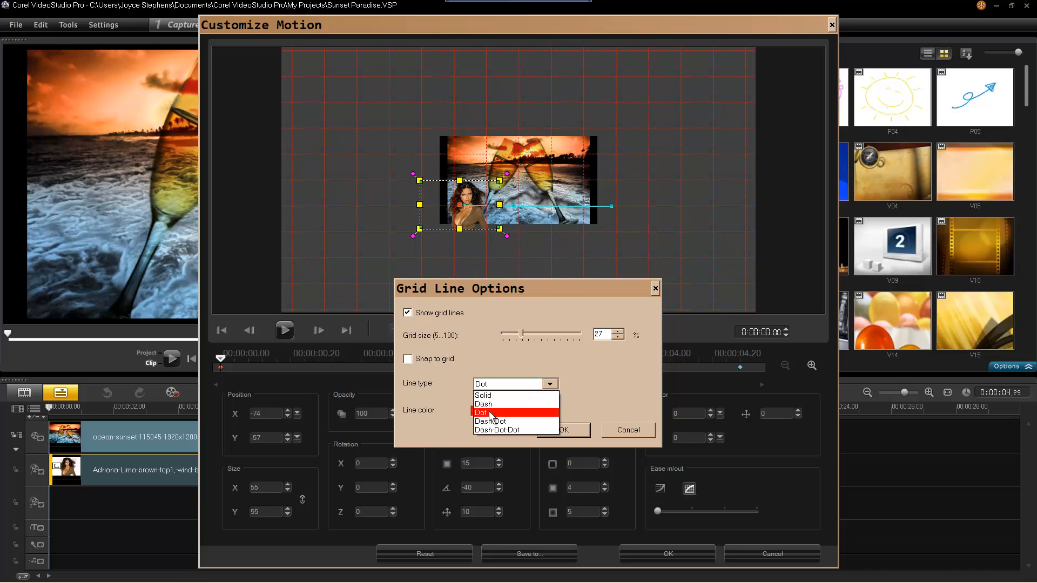
click(504, 396)
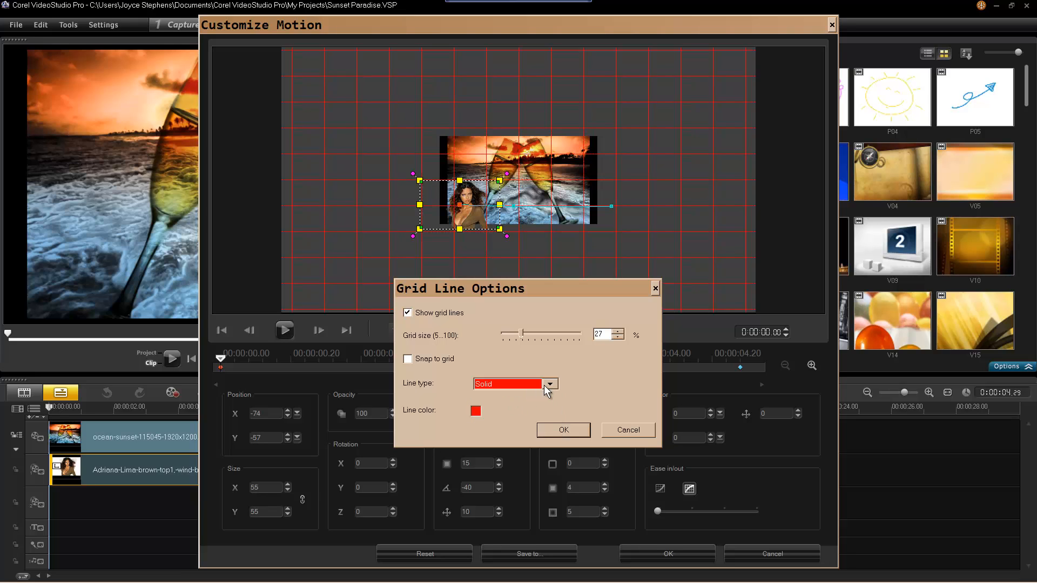
Set the grid line color to yellow, enable Snap to grid and apply the grid options.
click(477, 412)
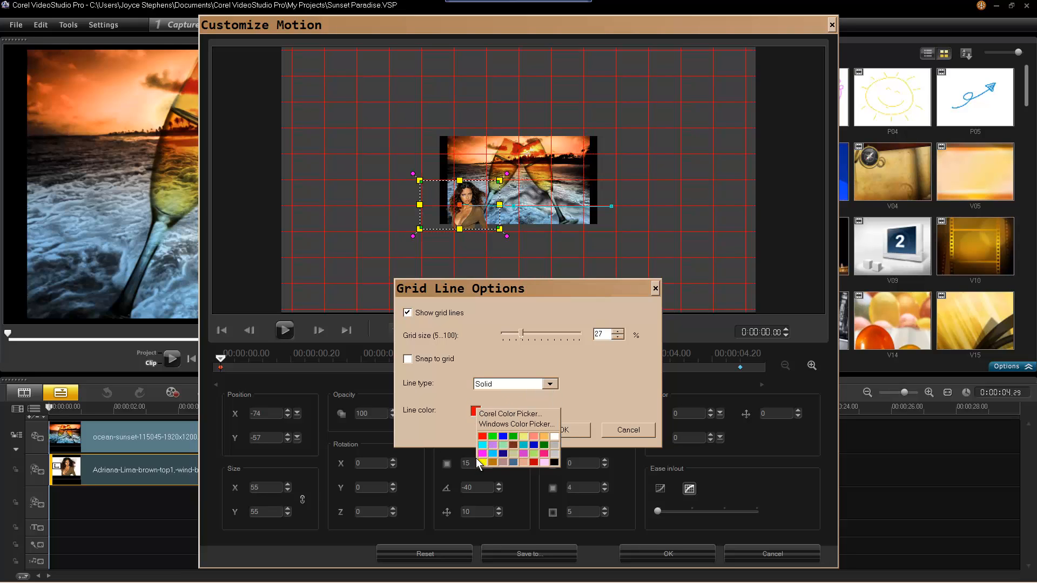
click(479, 460)
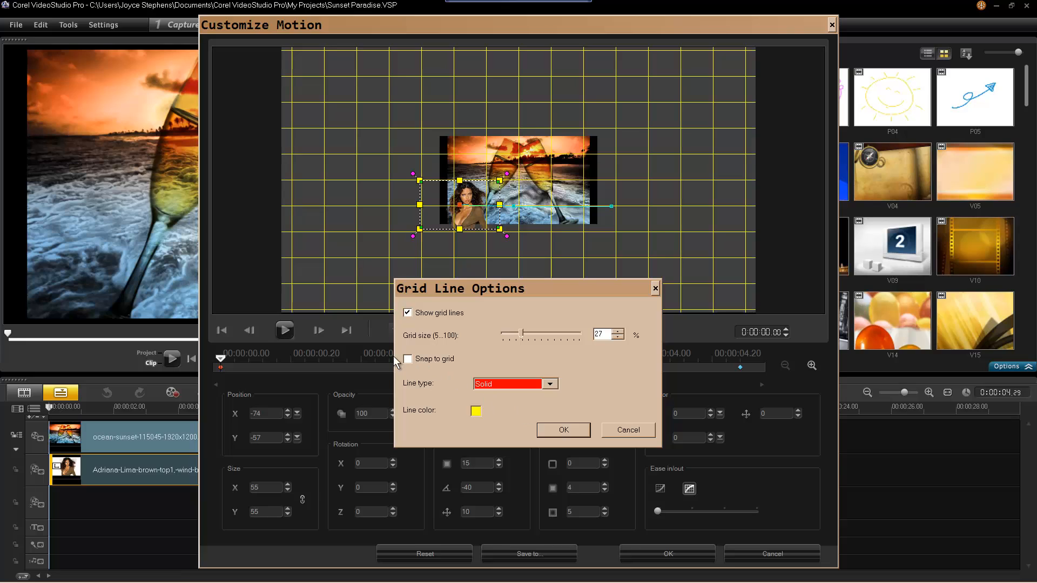
click(408, 360)
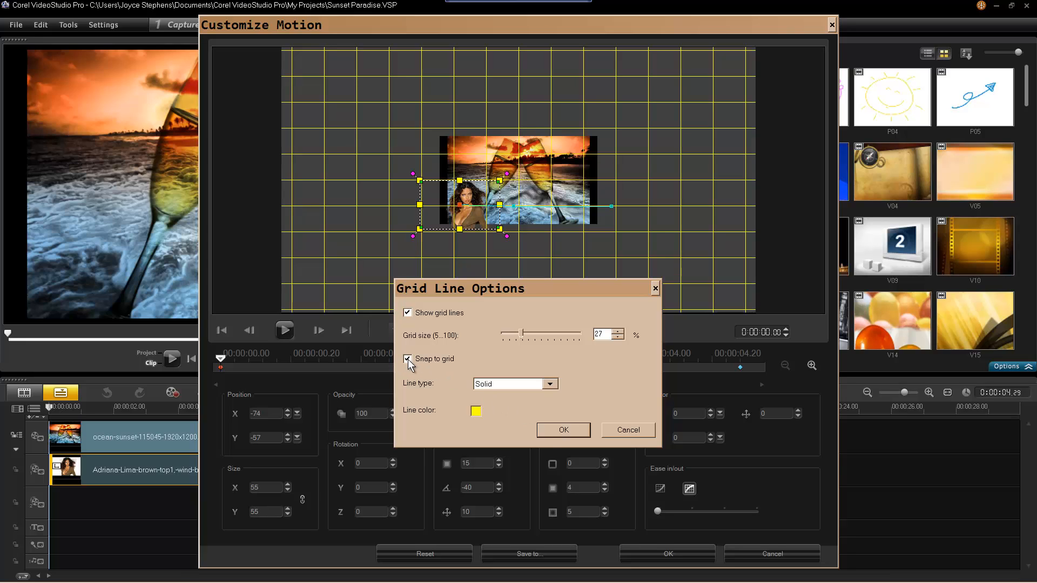
click(547, 430)
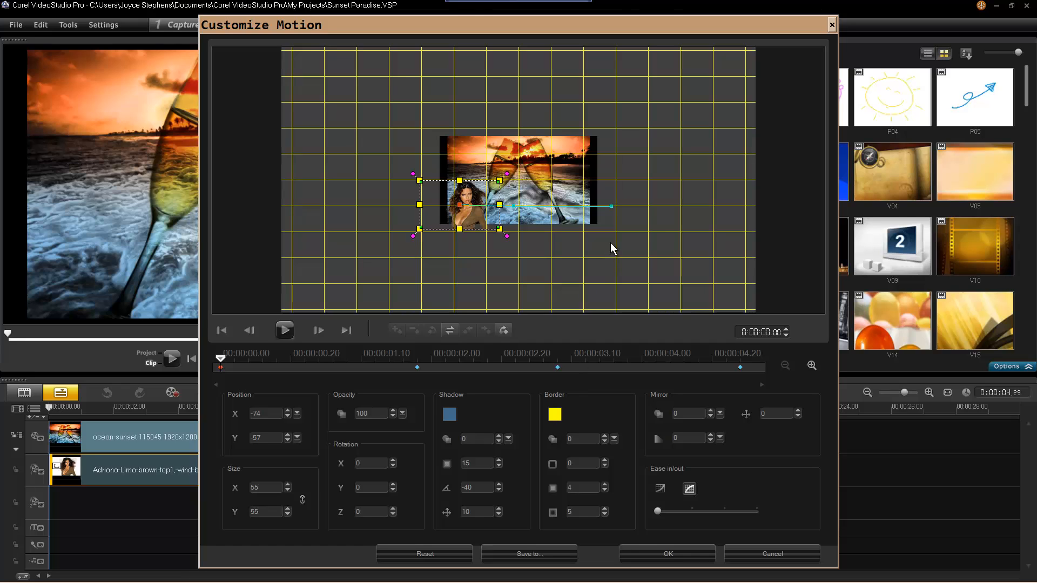
Try moving the overlay to several positions in the frame, aligning its edges with the grid lines.
scroll(610, 248, up, 1)
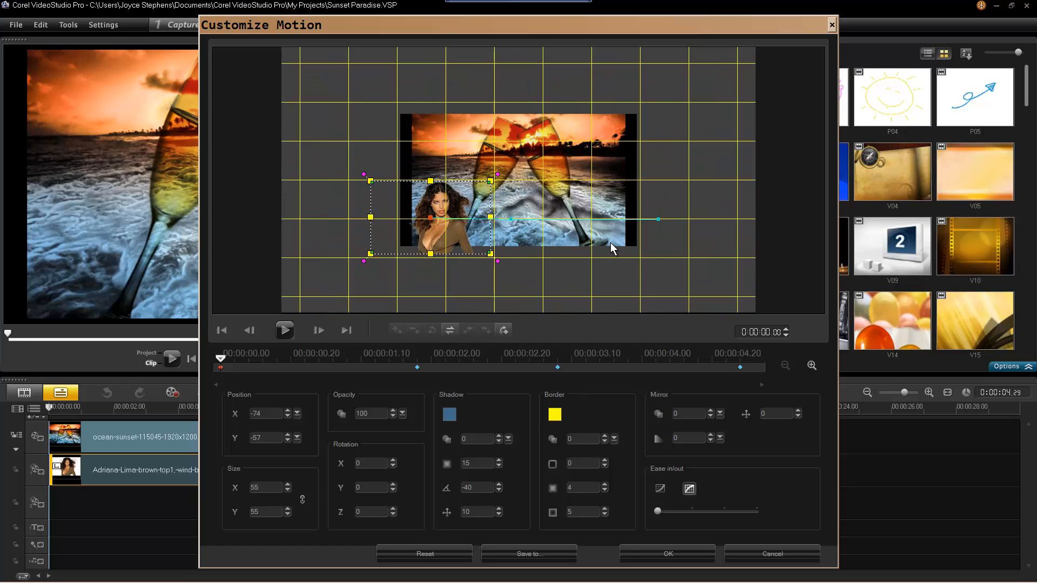
scroll(424, 216, up, 1)
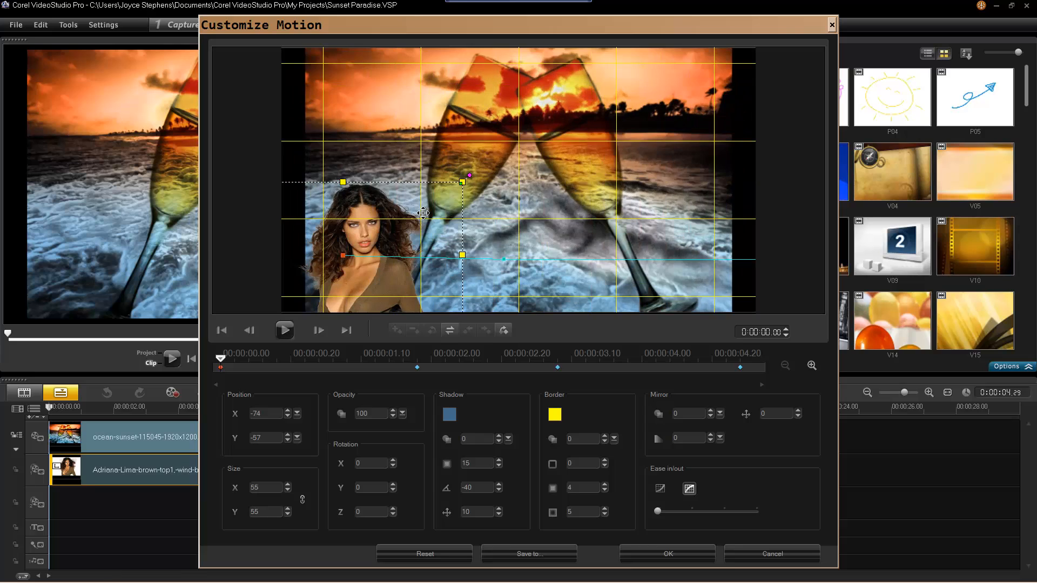
drag(398, 235, 399, 272)
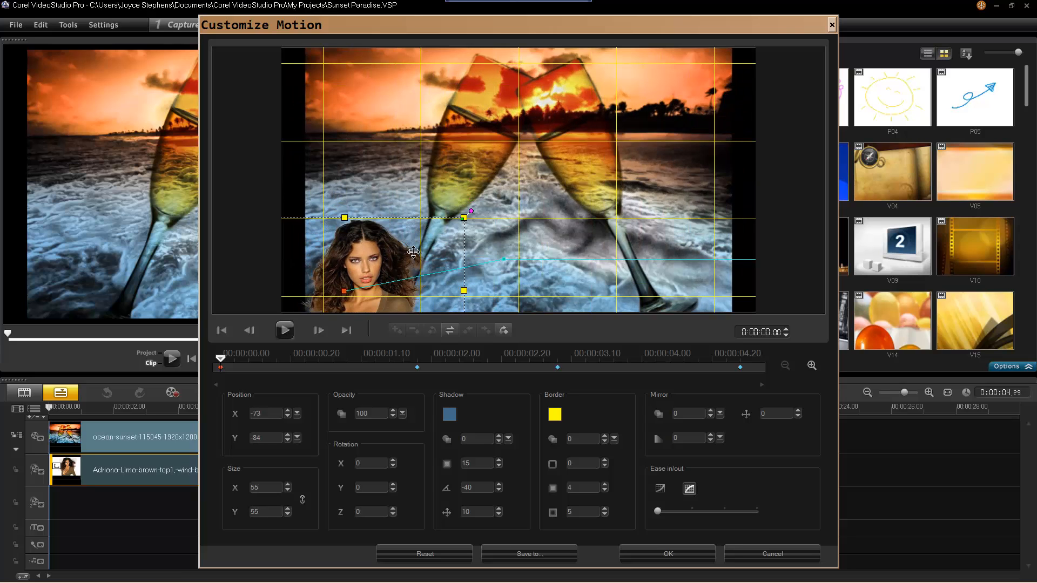
drag(413, 251, 487, 135)
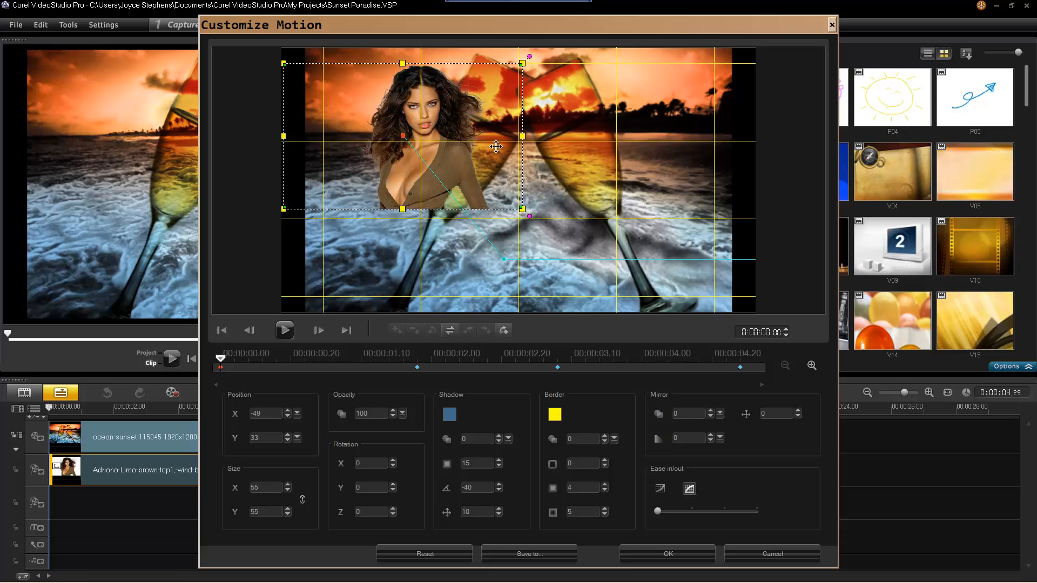
drag(496, 182, 472, 319)
drag(466, 244, 518, 257)
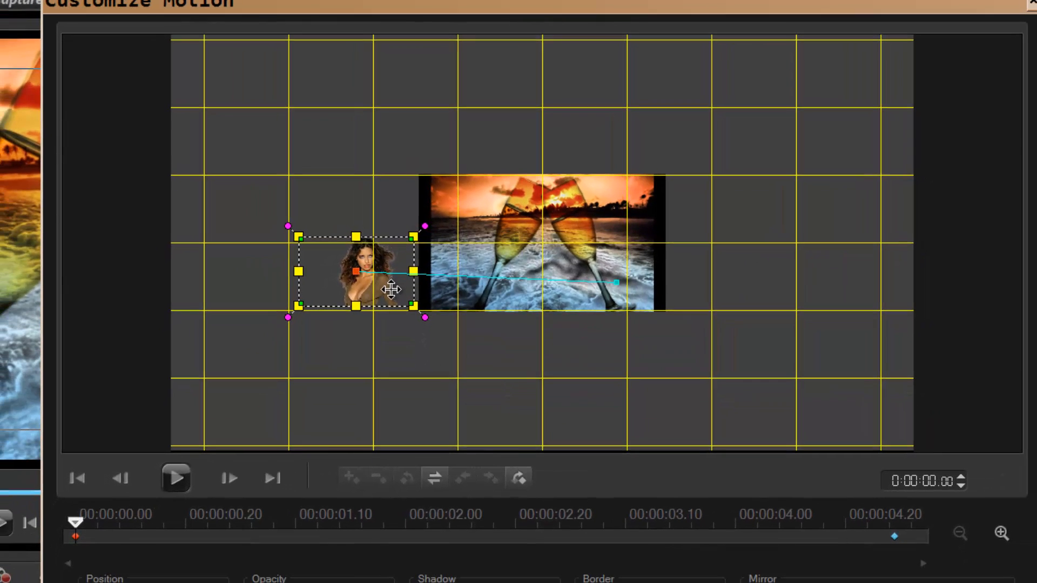
Place the overlay just outside the frame's left edge at the first keyframe, at about X -144, Y -47.
drag(393, 286, 392, 291)
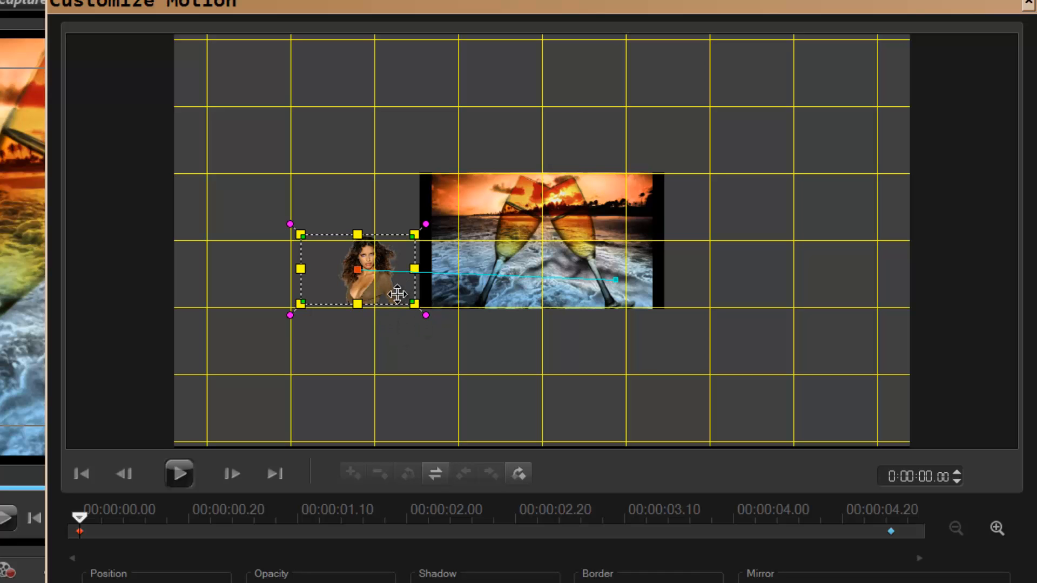
drag(397, 297, 405, 296)
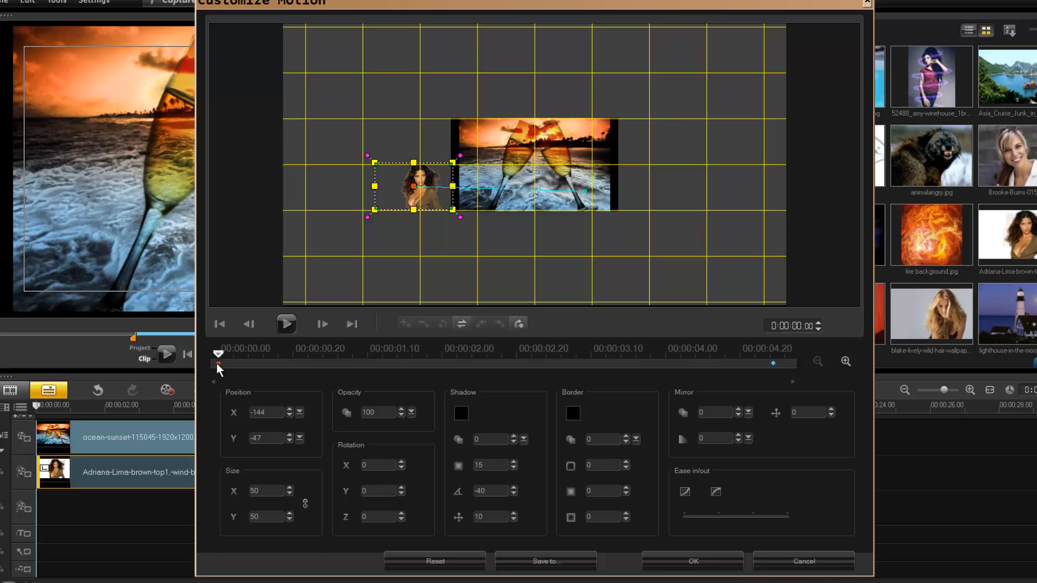
Copy the first keyframe to all following keyframes, and move the overlay inside the frame at 0:00:01.23, to about X -4, Y -48.
right_click(216, 364)
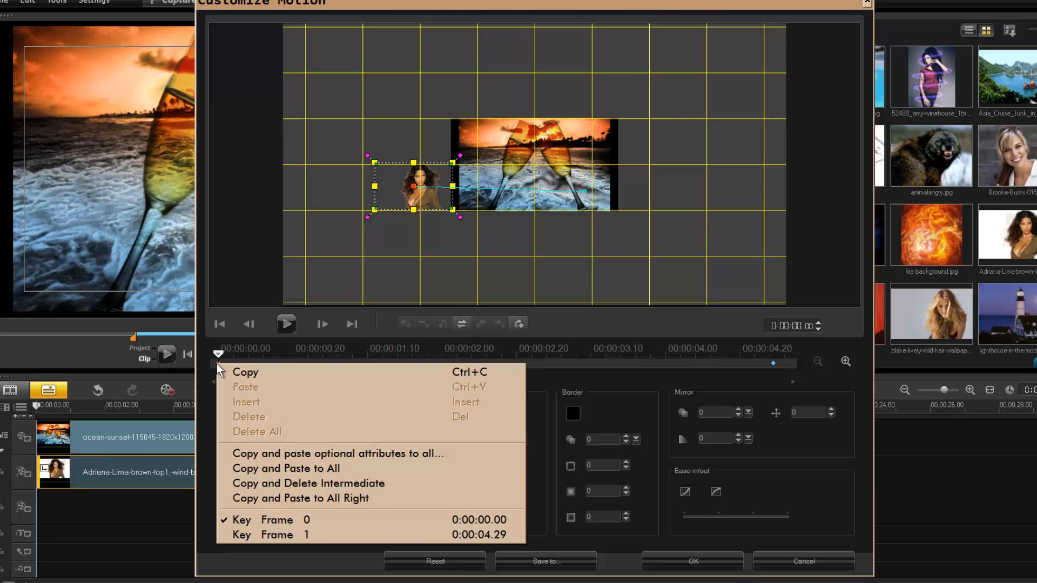
click(282, 498)
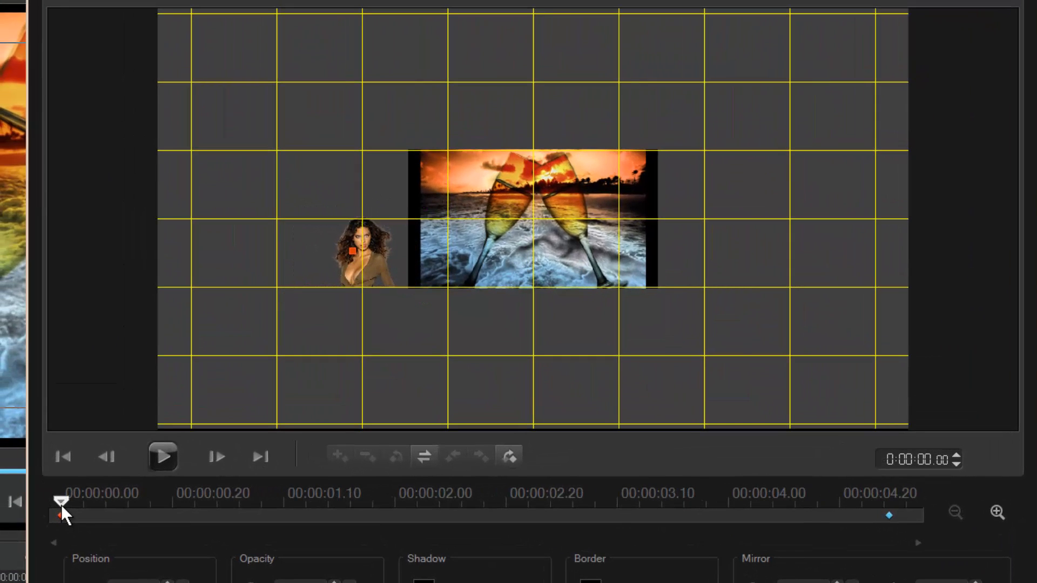
drag(62, 507, 357, 518)
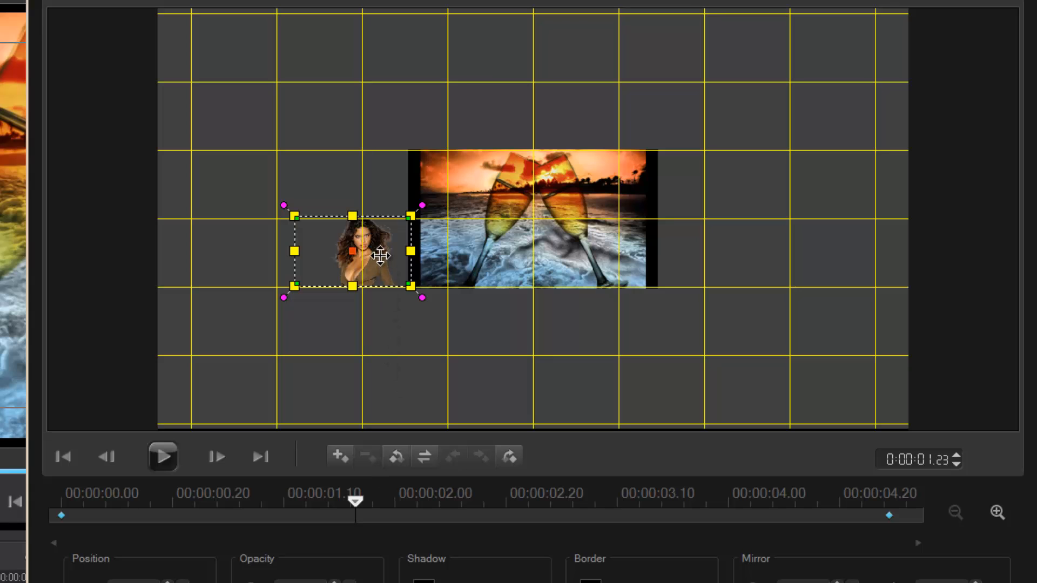
drag(380, 256, 555, 258)
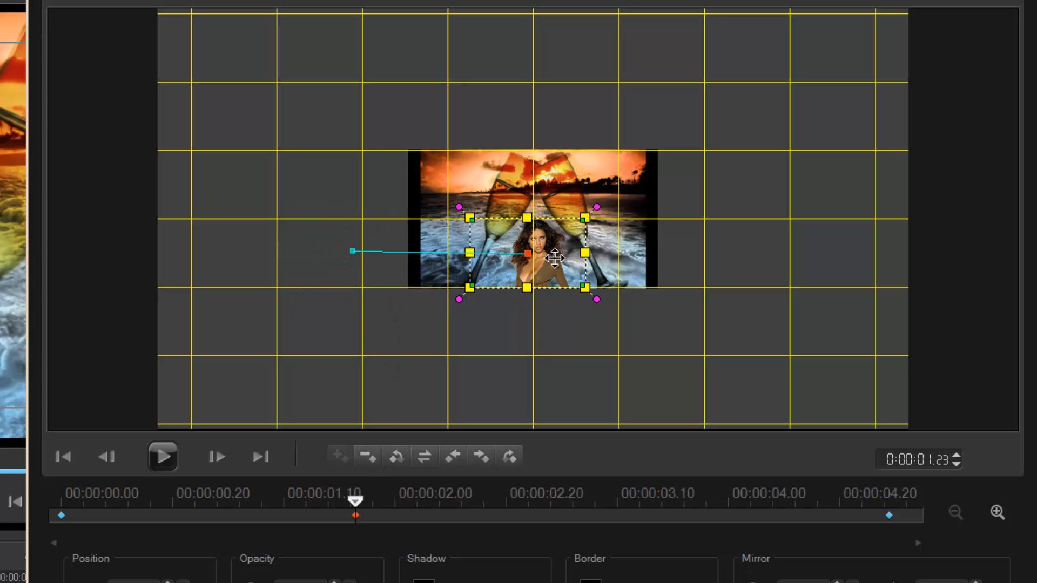
scroll(711, 269, up, 6)
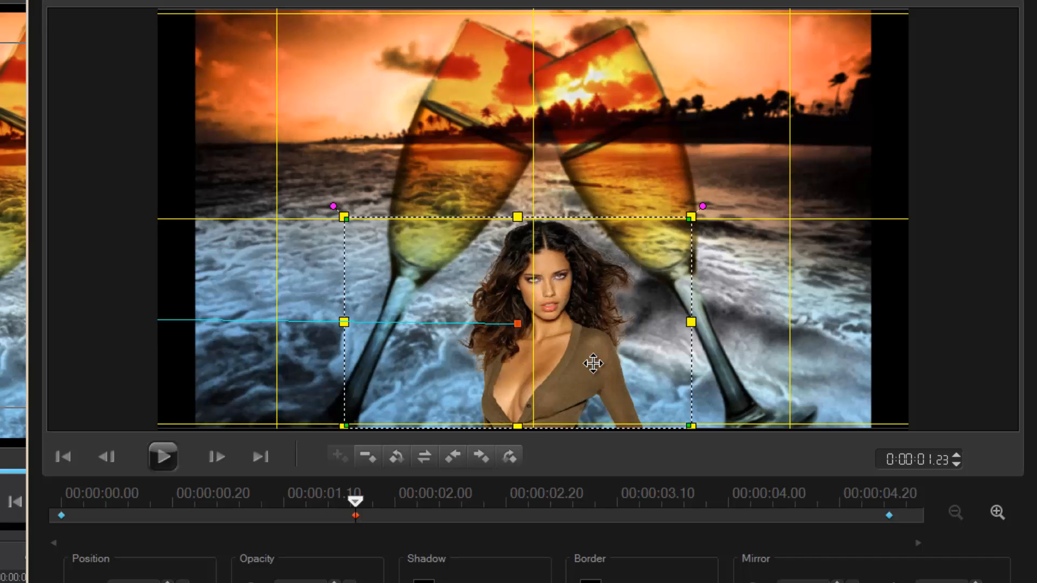
drag(593, 363, 593, 360)
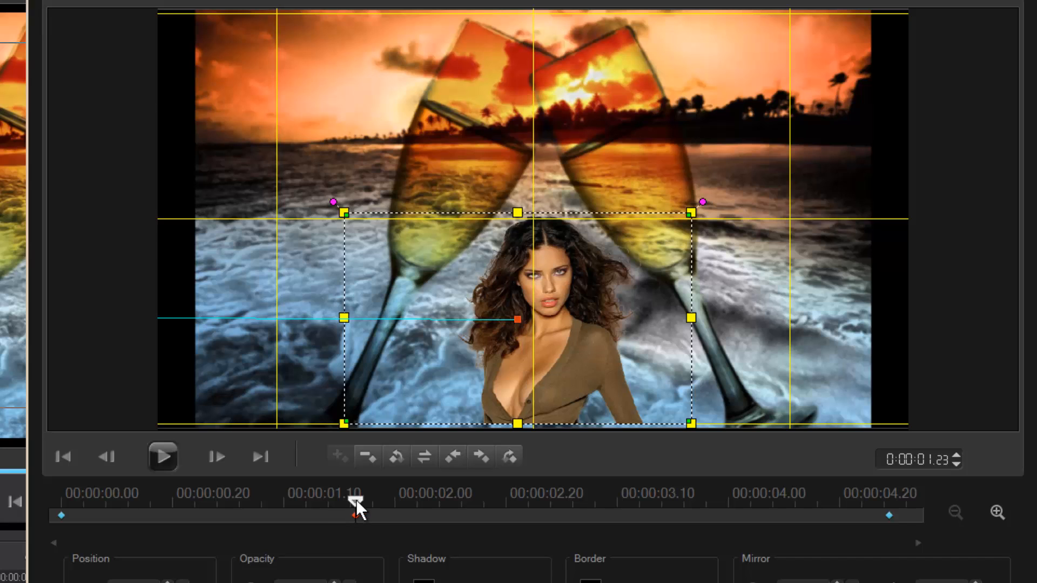
Copy the keyframe at 0:00:01.23 and paste its attributes to all keyframes following it.
mouse_move(355, 500)
mouse_down()
mouse_move(841, 513)
mouse_move(359, 504)
mouse_up()
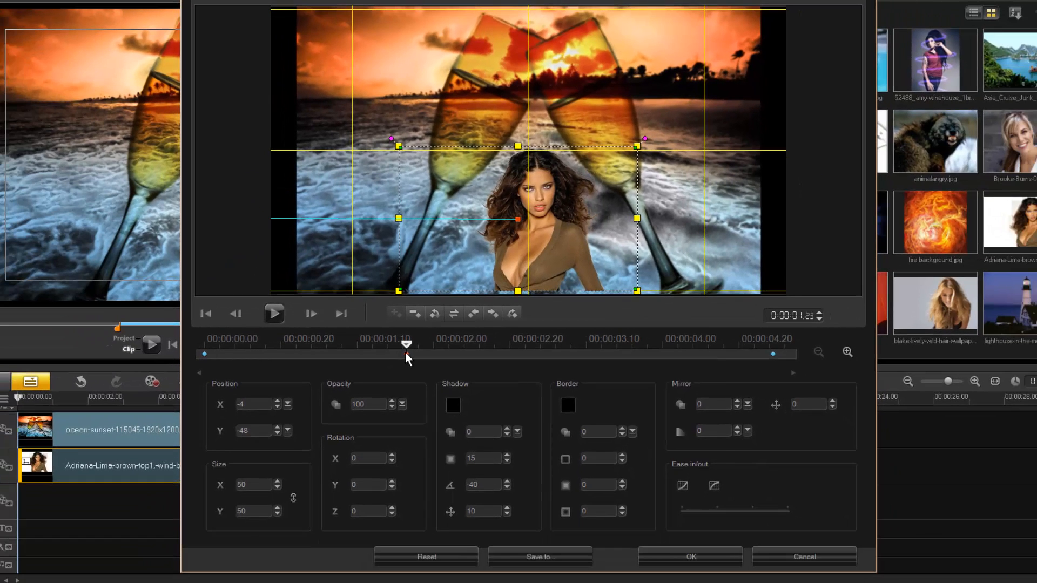
right_click(353, 514)
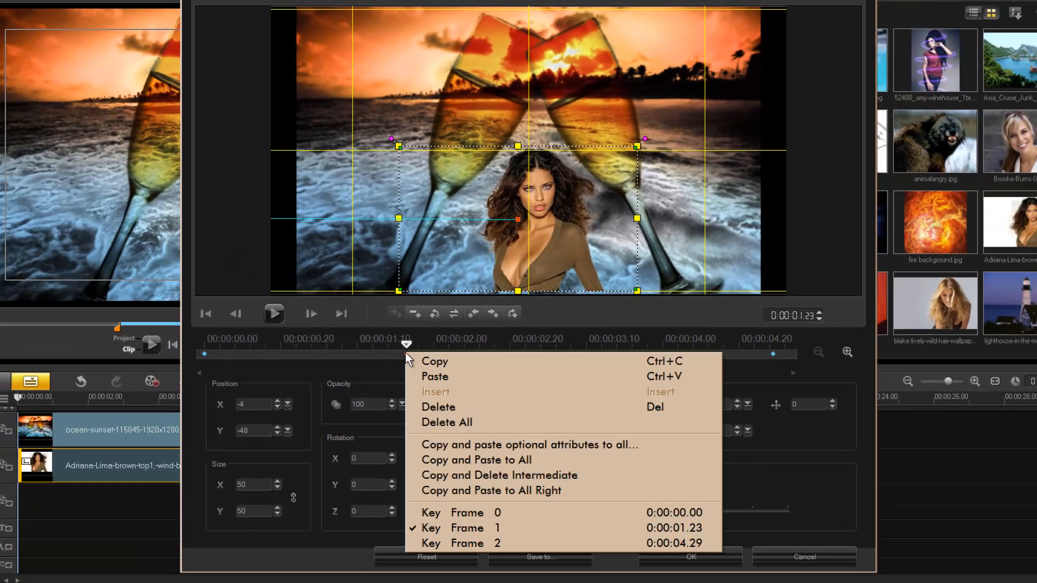
click(481, 491)
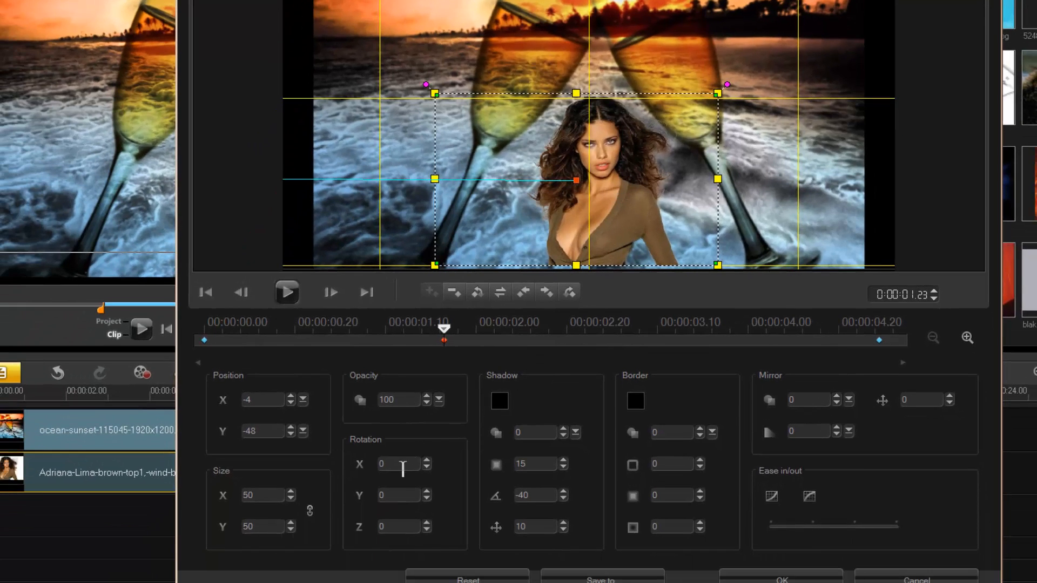
Try enlarging the overlay to size 280 at the 0:00:01.23 keyframe, and return its size to 50.
click(291, 491)
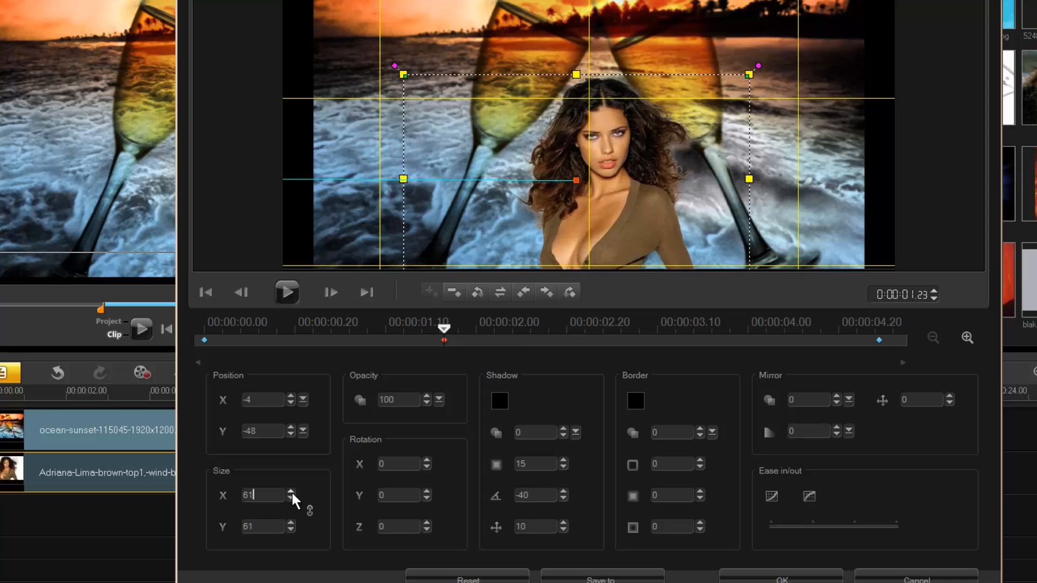
drag(290, 491, 291, 491)
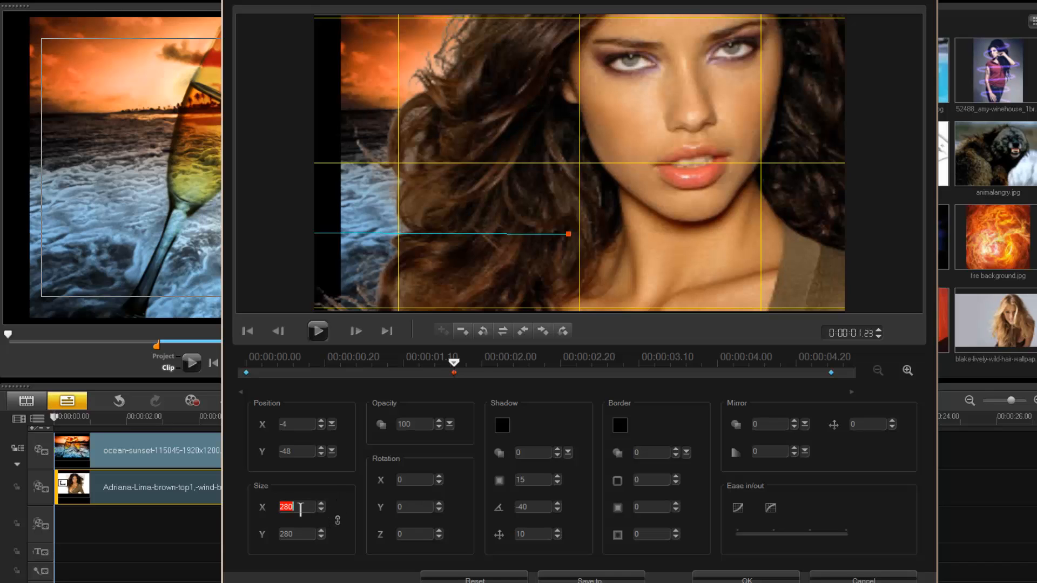
drag(300, 508, 268, 508)
text(50)
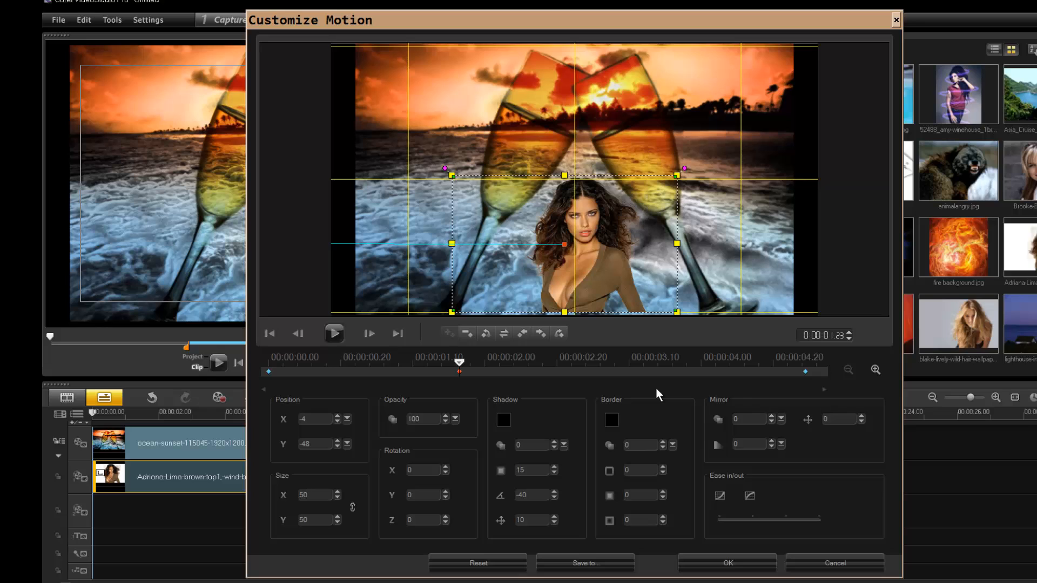
Delete the keyframe at 0:00:01.23 and apply the customized motion to the overlay clip.
right_click(459, 370)
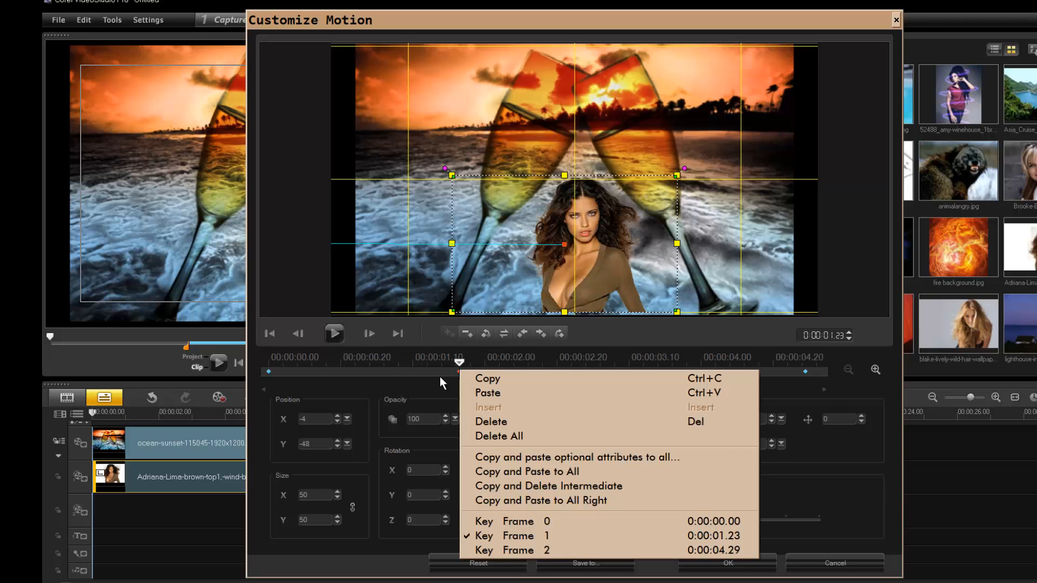
click(507, 421)
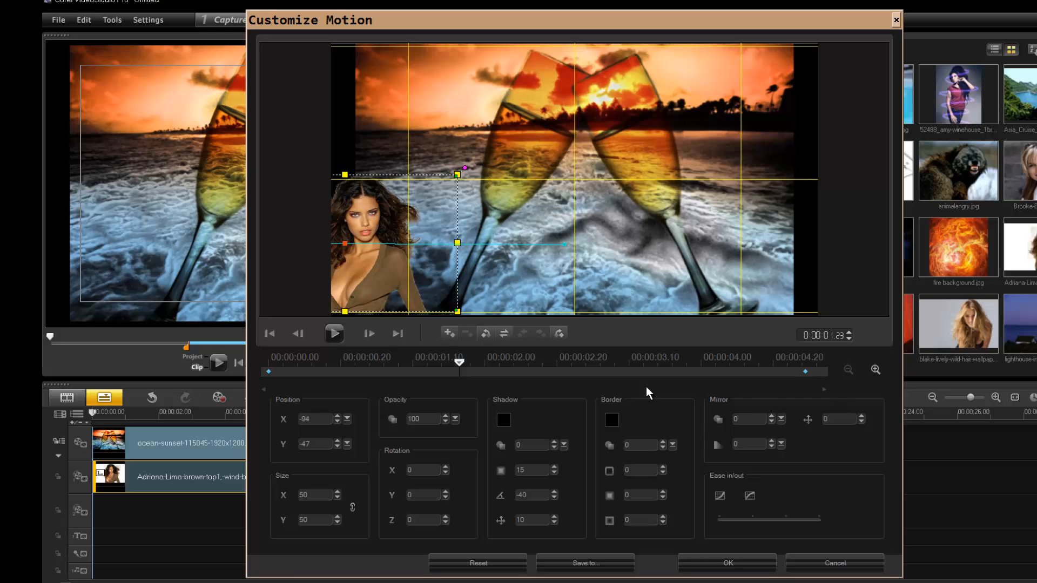
click(717, 561)
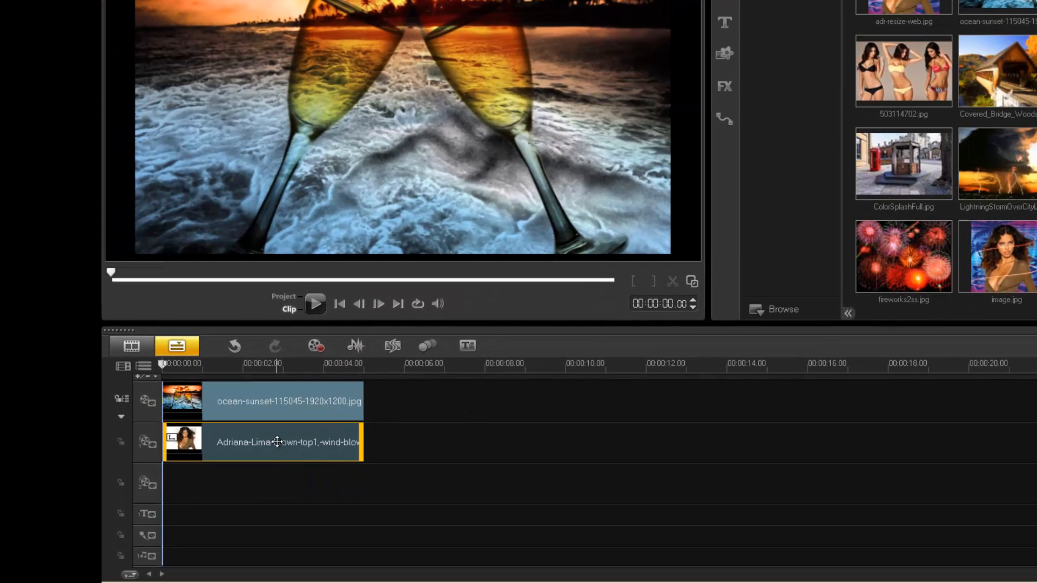
Remove the motion from the overlay clip on the timeline.
right_click(274, 444)
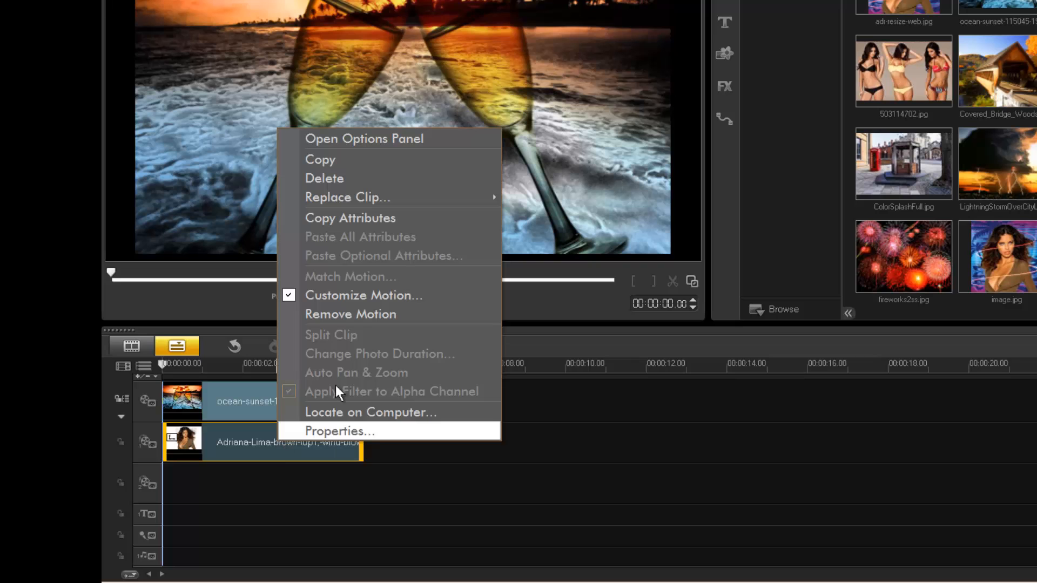
click(341, 315)
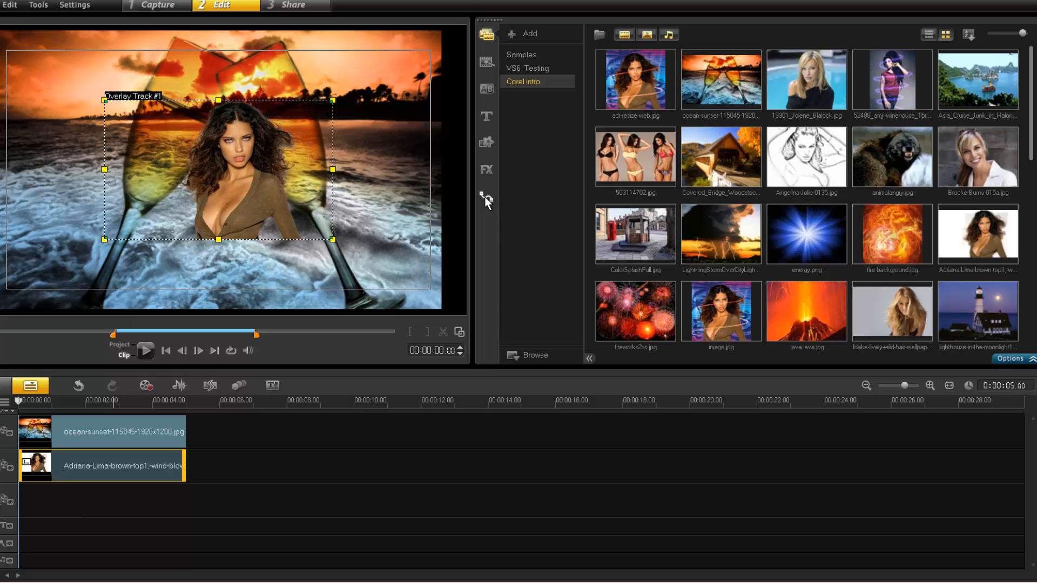
Apply the custom Sunset Paradise motion path from the library to the overlay clip and play the clip.
click(485, 197)
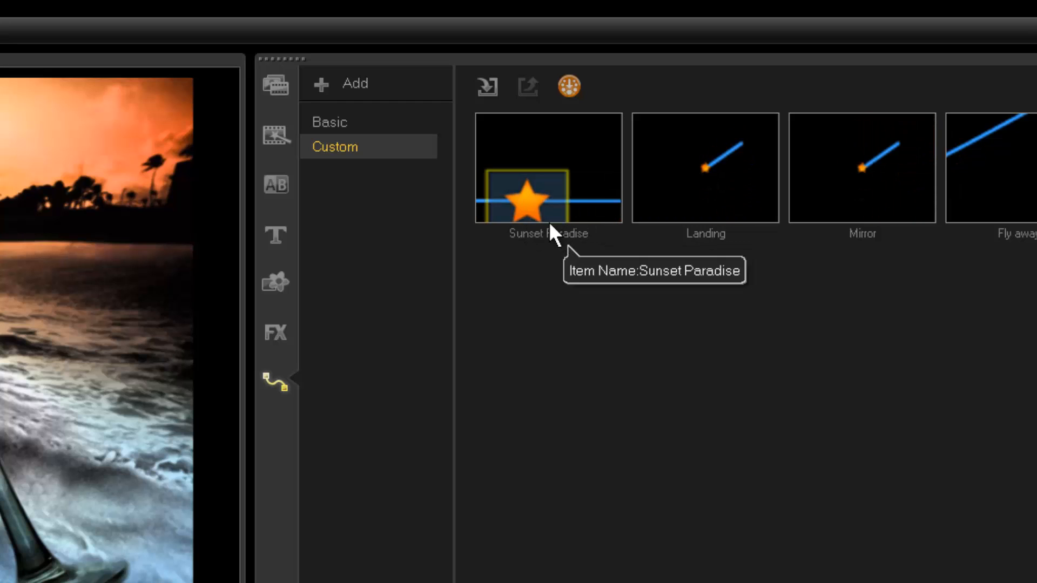
drag(552, 189, 157, 457)
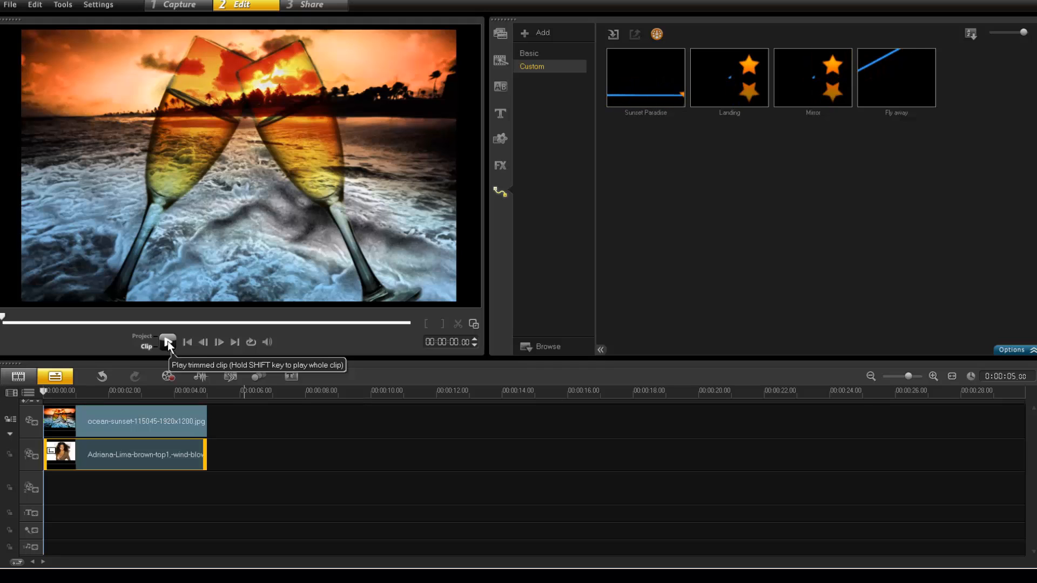
click(167, 341)
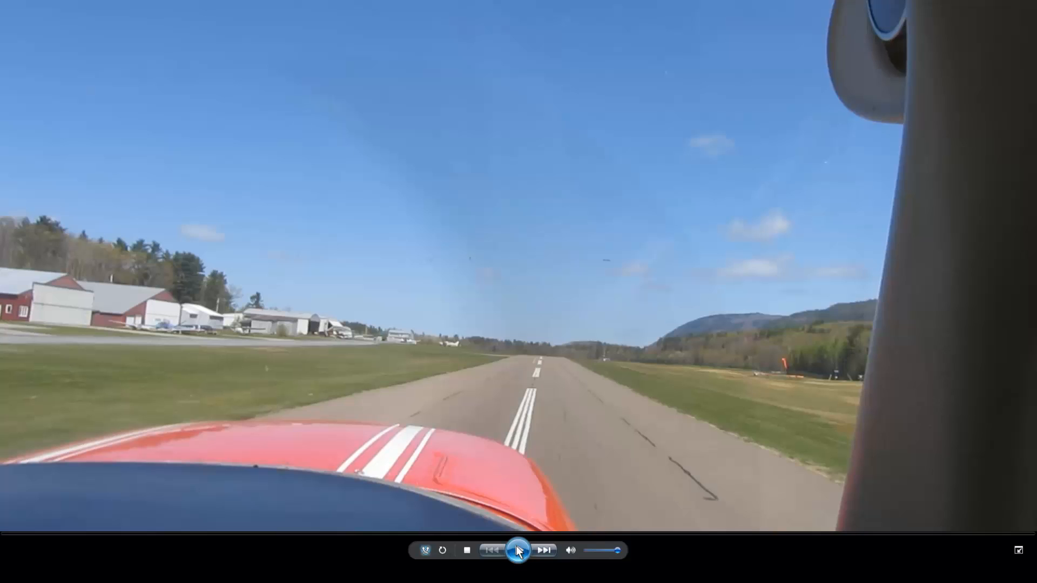
Switch to the media player and play the aircraft runway video.
click(519, 551)
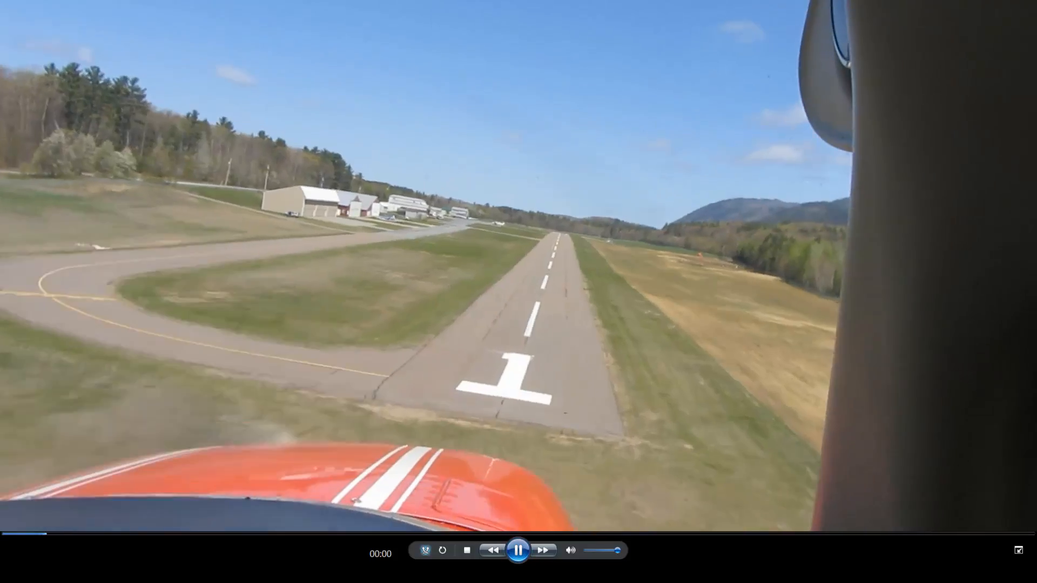